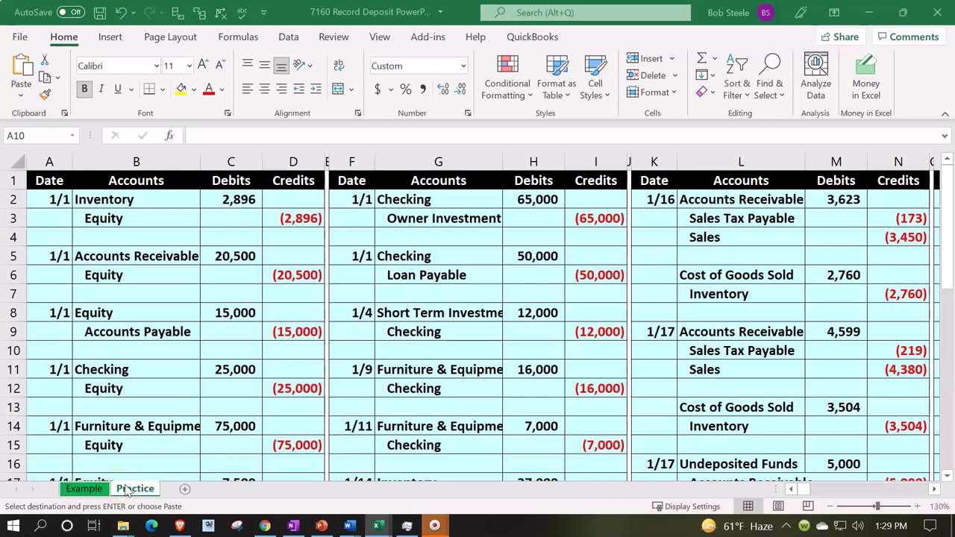
Examine the 1/20 and 1/21 deposit entries and the Checking and Undeposited Funds beginning balances on the Example sheet
click(88, 495)
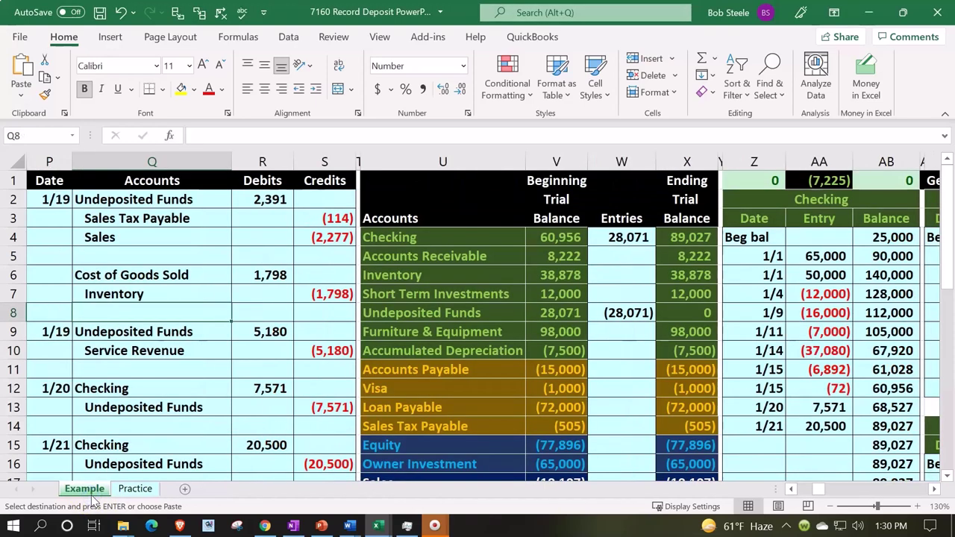
drag(170, 420, 185, 414)
scroll(185, 414, down, 1)
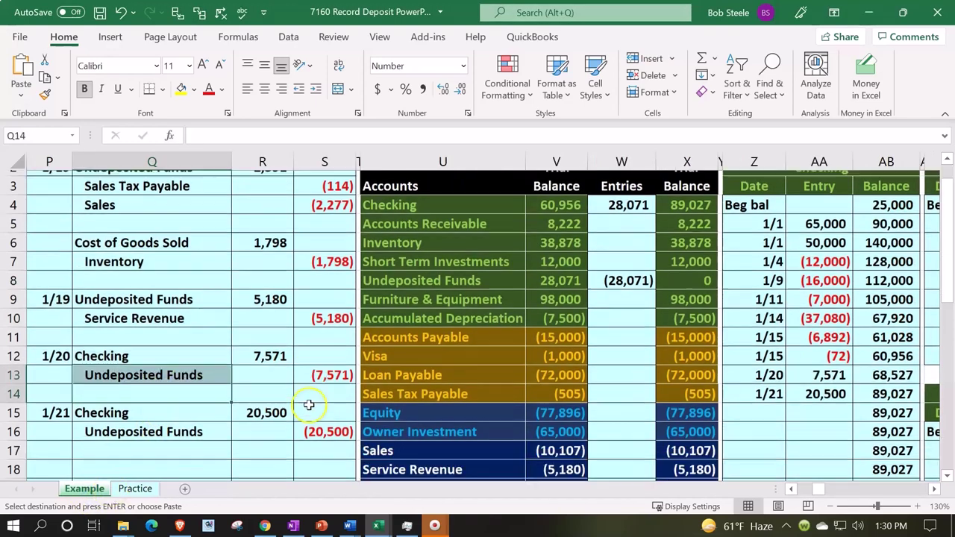
click(529, 256)
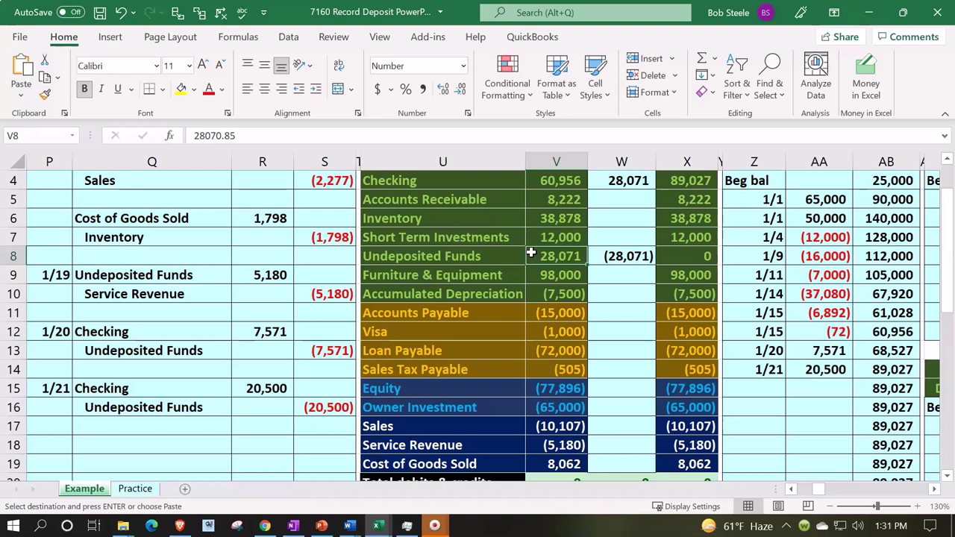
click(548, 181)
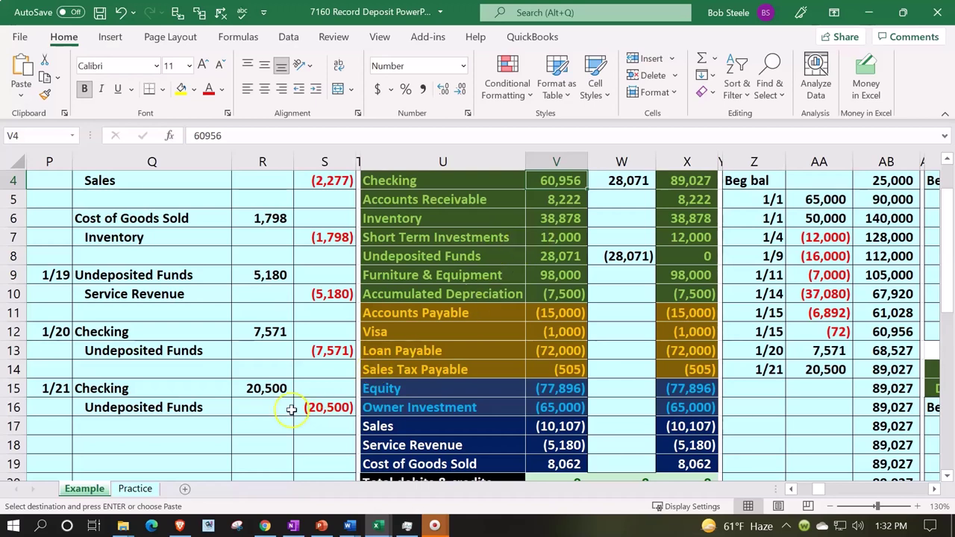
Hide columns A through O on the Practice sheet
click(136, 488)
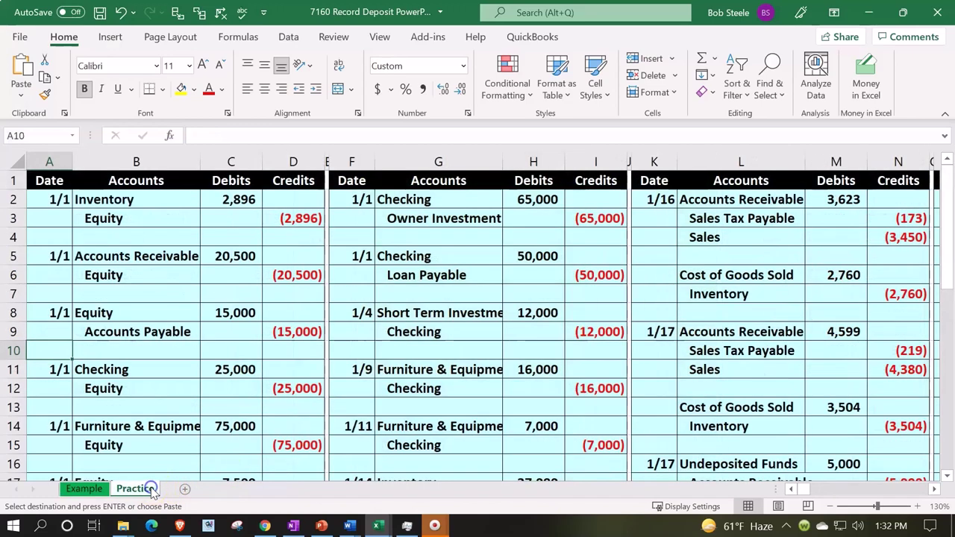
click(214, 306)
key(ctrl+v)
key(Right)
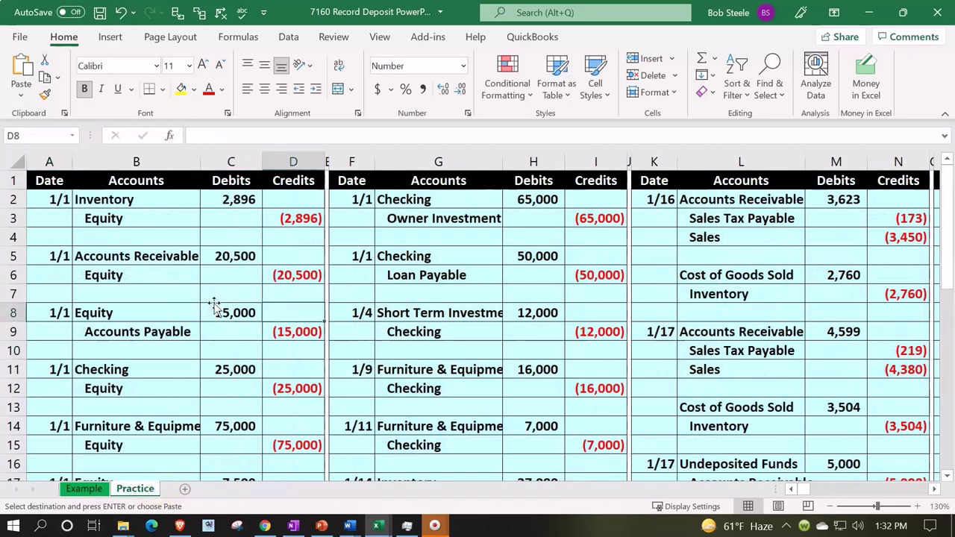
key(Right)
key(Right)
key(Right)
key(Right)
key(Right)
key(Right)
key(Right)
key(Right)
key(Right)
key(Right)
key(Right)
key(Right)
key(Right)
key(Right)
key(Right)
key(Right)
key(Right)
key(Right)
key(Right)
key(Right)
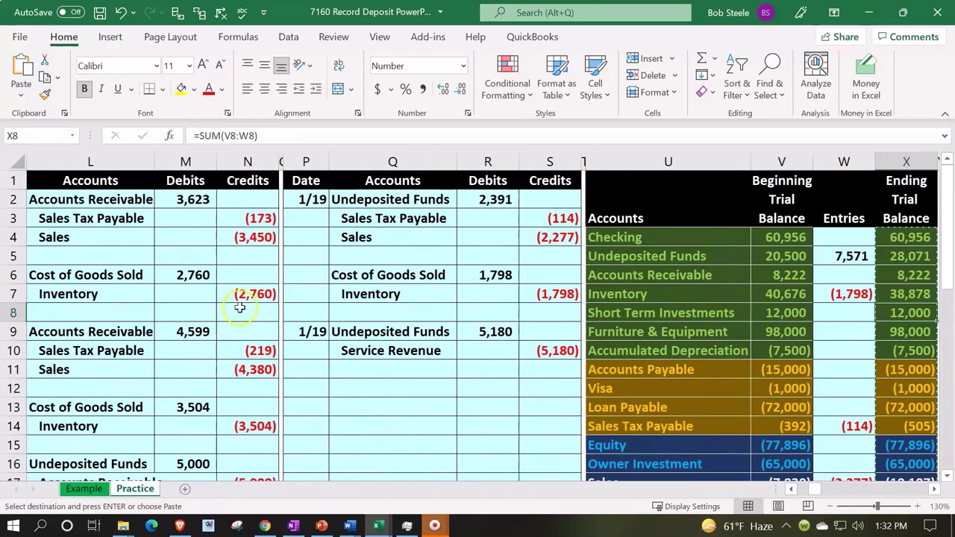
click(281, 162)
drag(282, 162, 19, 162)
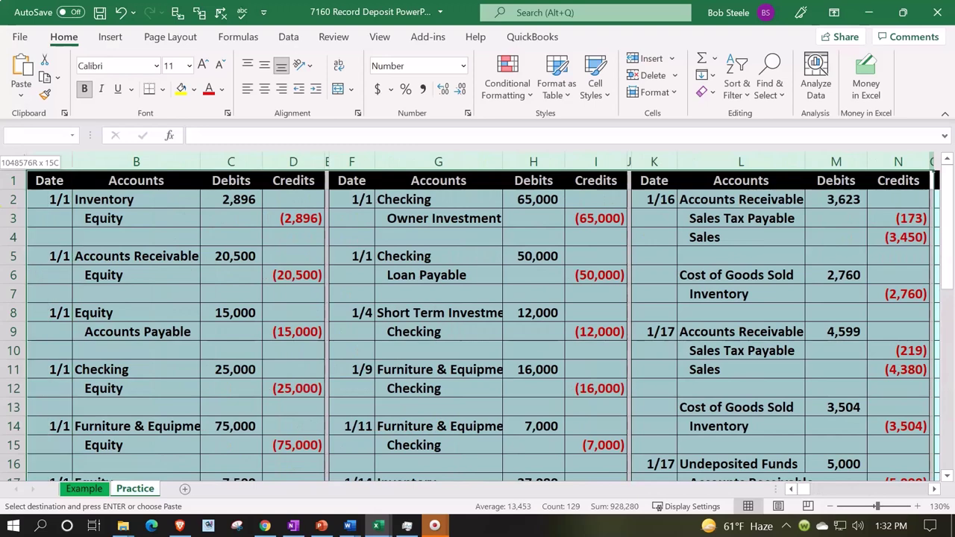
right_click(120, 221)
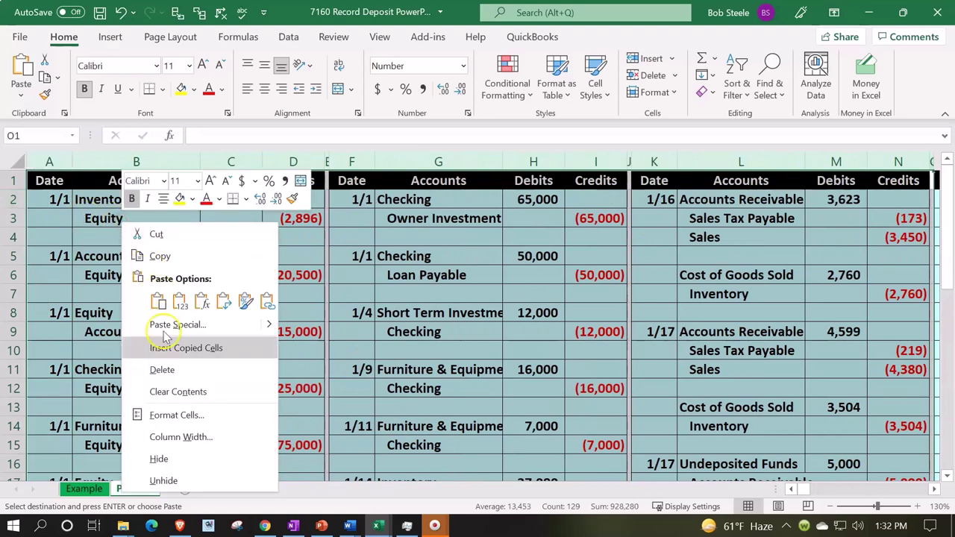
click(161, 455)
click(249, 309)
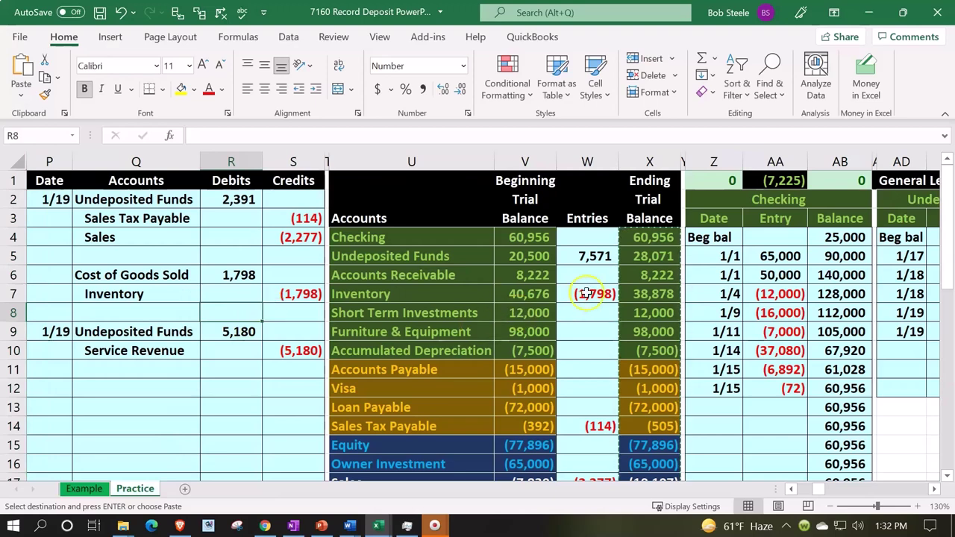
Copy the ending trial balance X4:X19 and paste it as values over the beginning trial balance starting at V4
drag(639, 241, 641, 412)
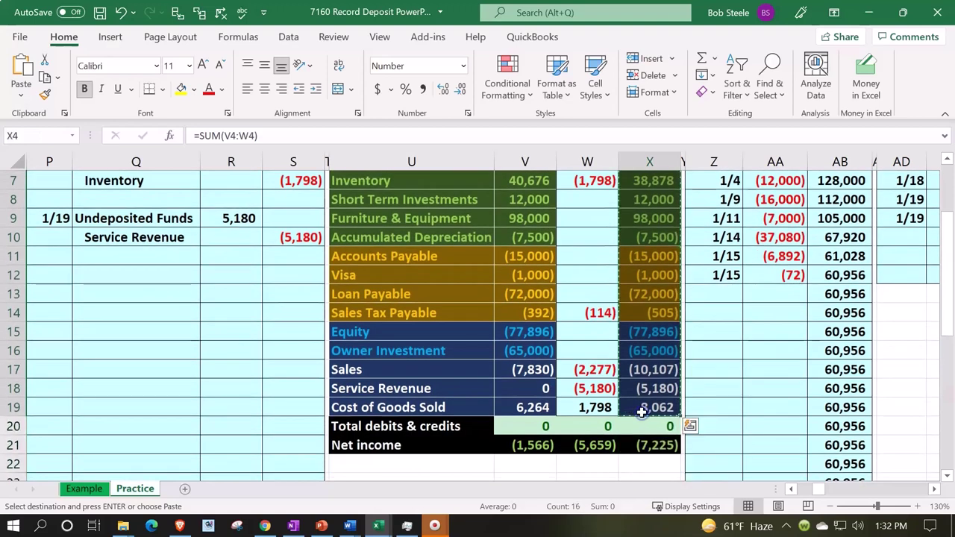
scroll(641, 412, up, 2)
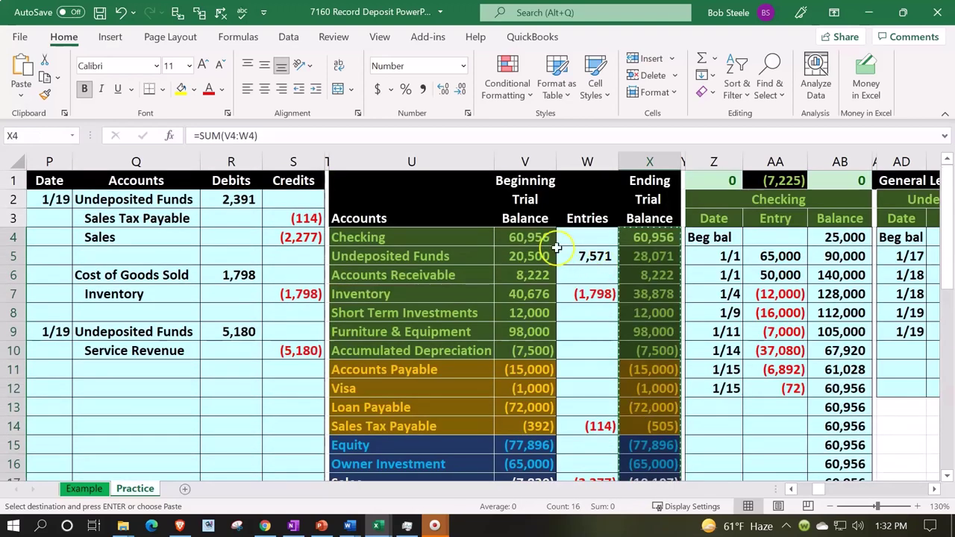
click(530, 237)
right_click(535, 237)
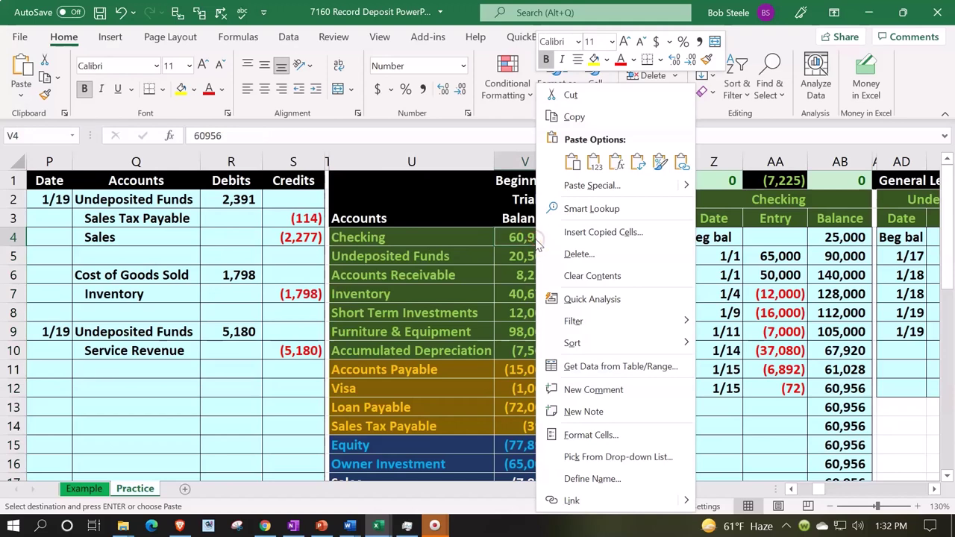
click(594, 165)
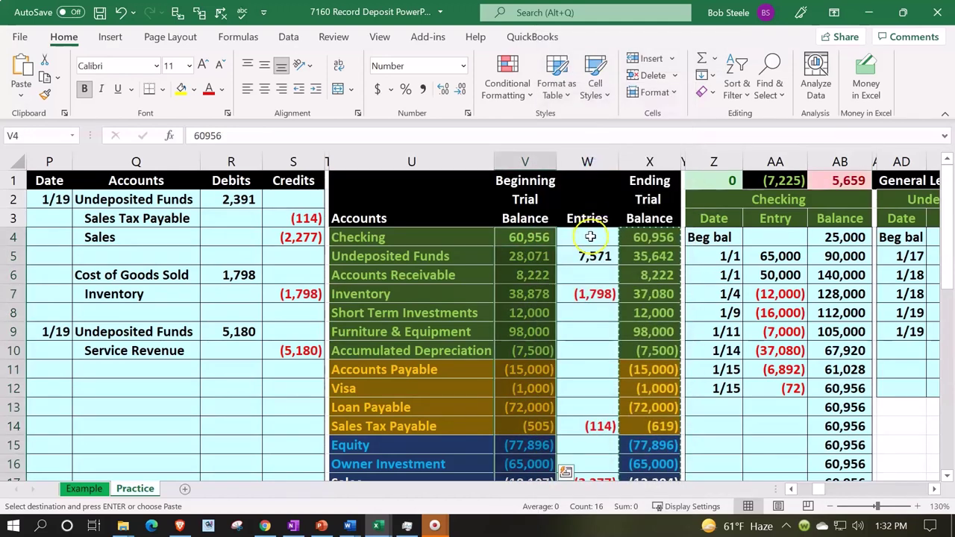
Clear the old amounts from the trial balance Entries column, cells W4:W19
drag(590, 237, 603, 437)
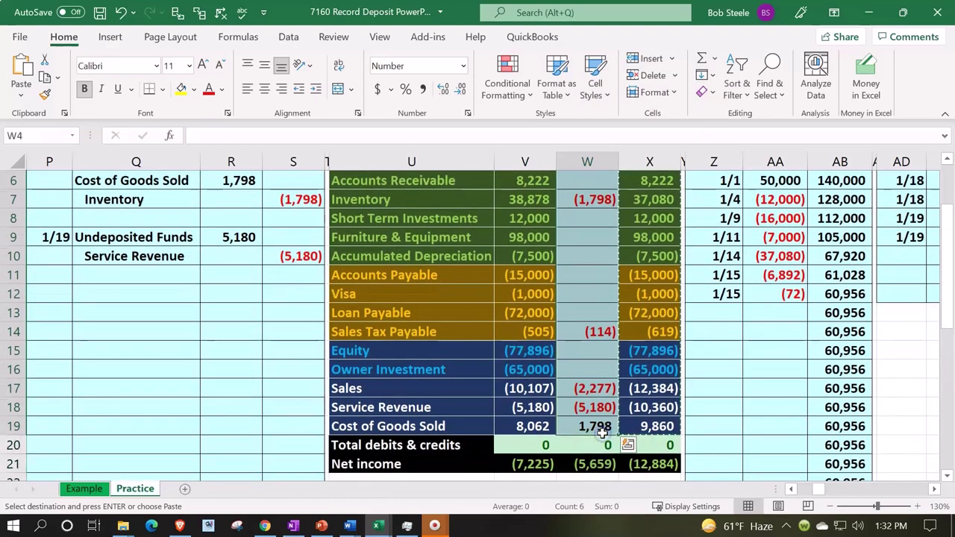
key(Delete)
scroll(603, 433, up, 2)
Examine the beginning balance of Undeposited Funds in the Practice sheet's trial balance
click(787, 325)
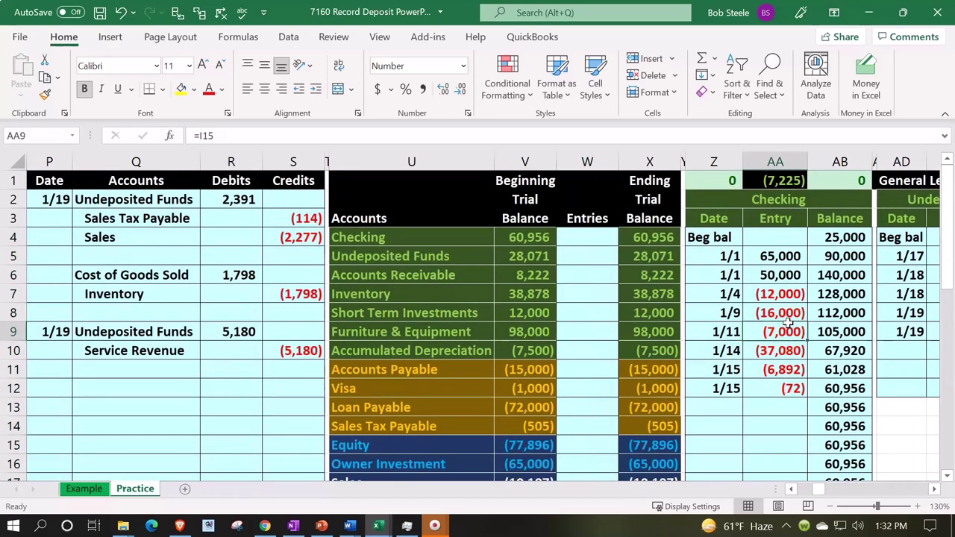
key(Left)
key(Left)
key(Left)
key(Left)
key(Up)
key(Up)
key(Up)
key(Up)
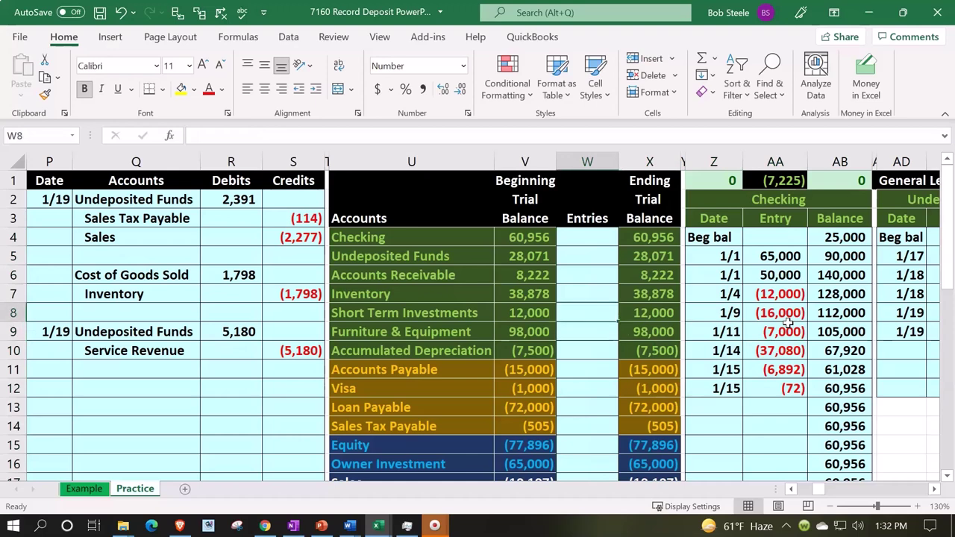
key(Left)
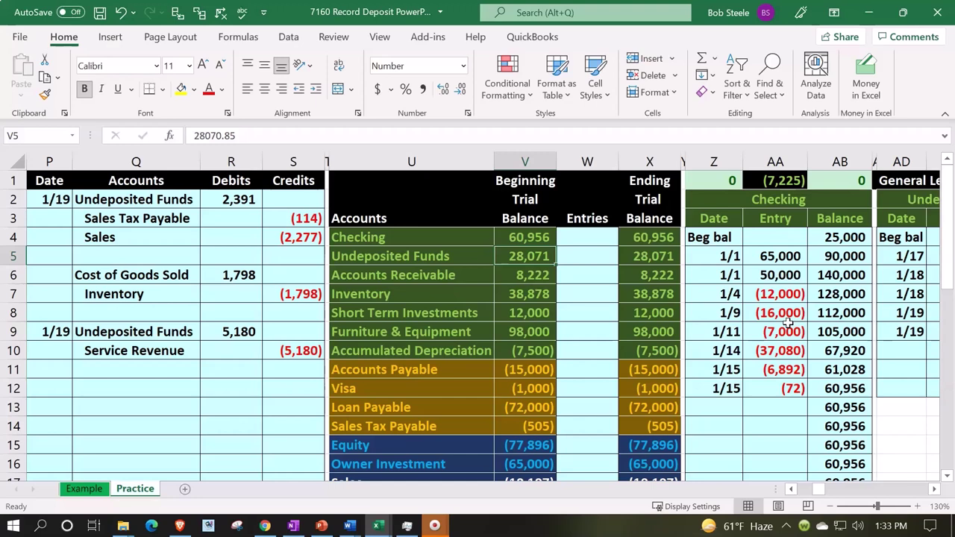
Start a new journal entry by entering the date 1/20 in cell P12
key(Down)
key(Down)
key(Down)
key(Down)
key(Down)
key(Down)
key(Down)
key(Left)
key(Left)
key(Left)
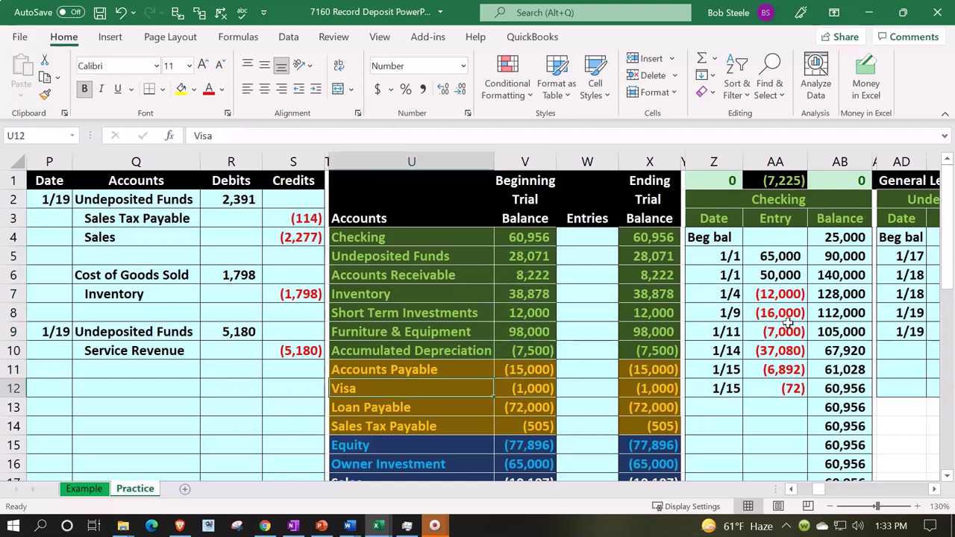
key(Left)
key(Left)
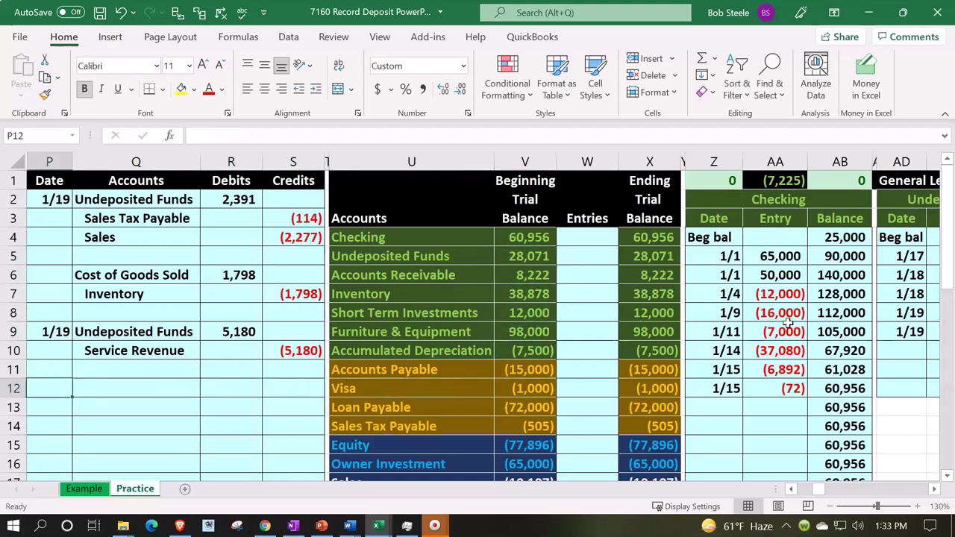
text(1/20)
key(Return)
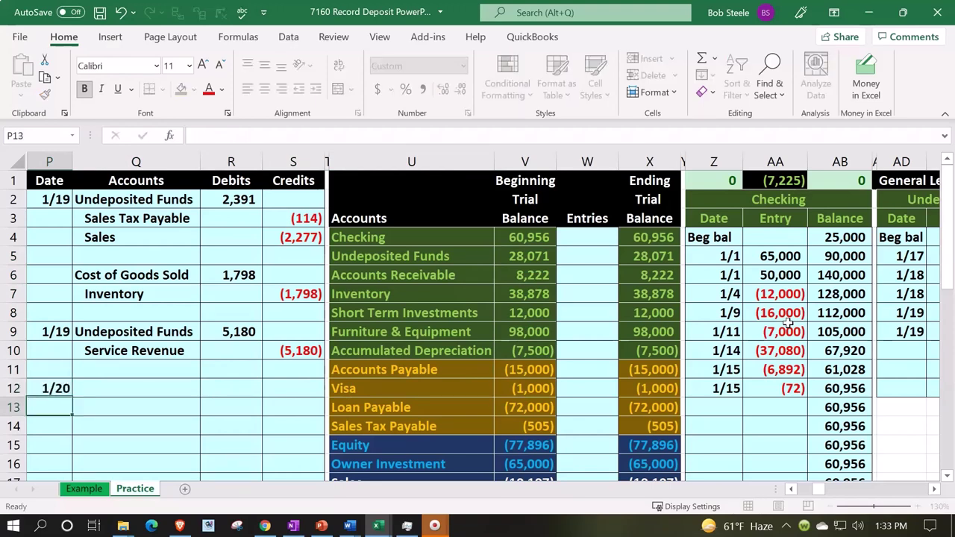
Fill Q12 with the Checking account name by linking it to trial balance cell U4
key(Right)
key(Up)
text(=)
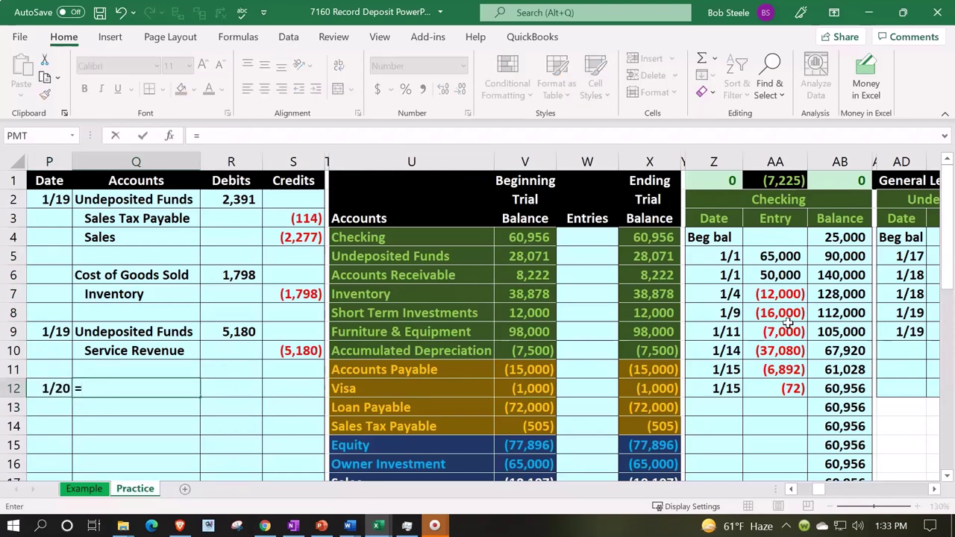
key(Right)
key(Right)
key(Right)
key(Up)
key(Up)
key(Up)
key(Up)
key(Up)
key(Up)
key(Right)
key(Up)
key(Up)
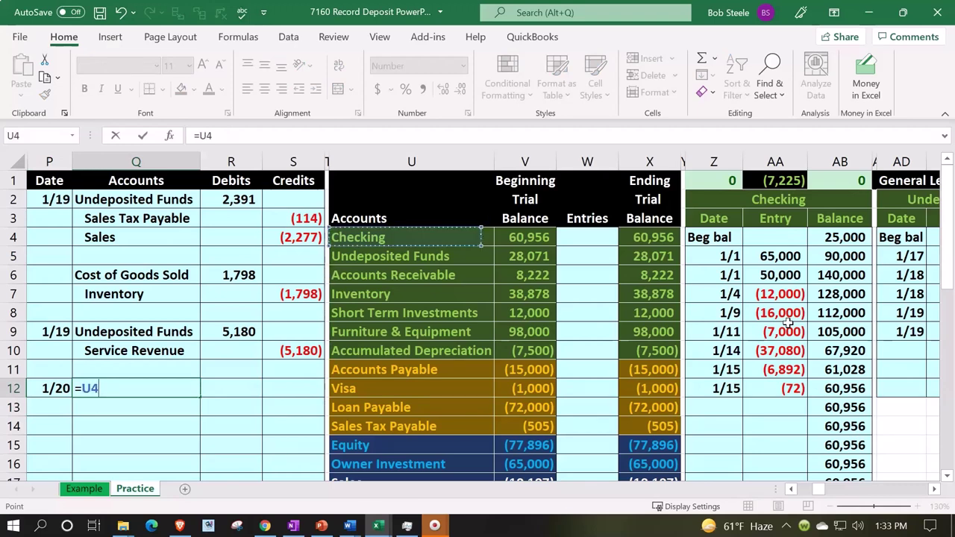
key(Return)
Fill Q13 with the Undeposited Funds account name by linking it to trial balance cell U5
text(=)
key(Right)
key(Right)
key(Right)
key(Right)
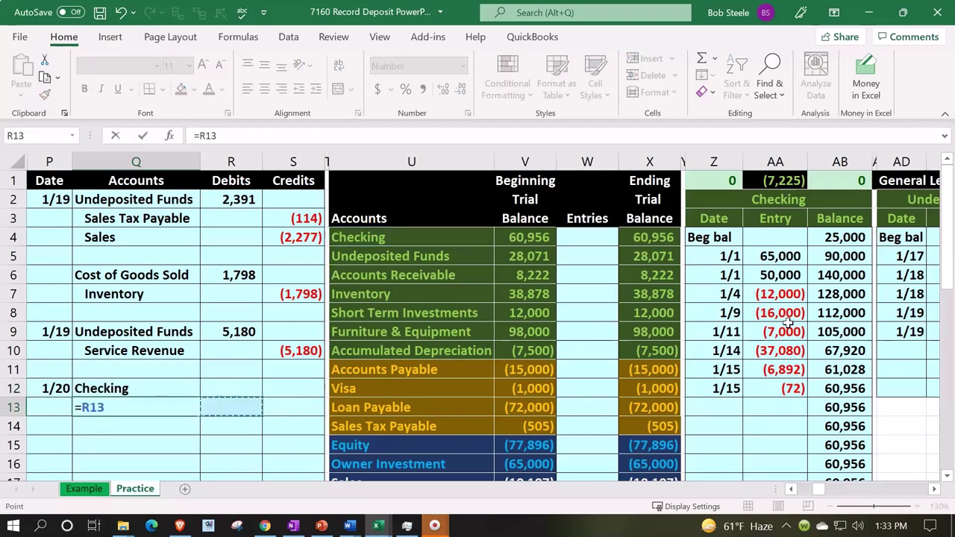
key(Up)
key(Up)
key(Up)
key(Up)
key(Up)
key(Up)
key(Up)
key(Up)
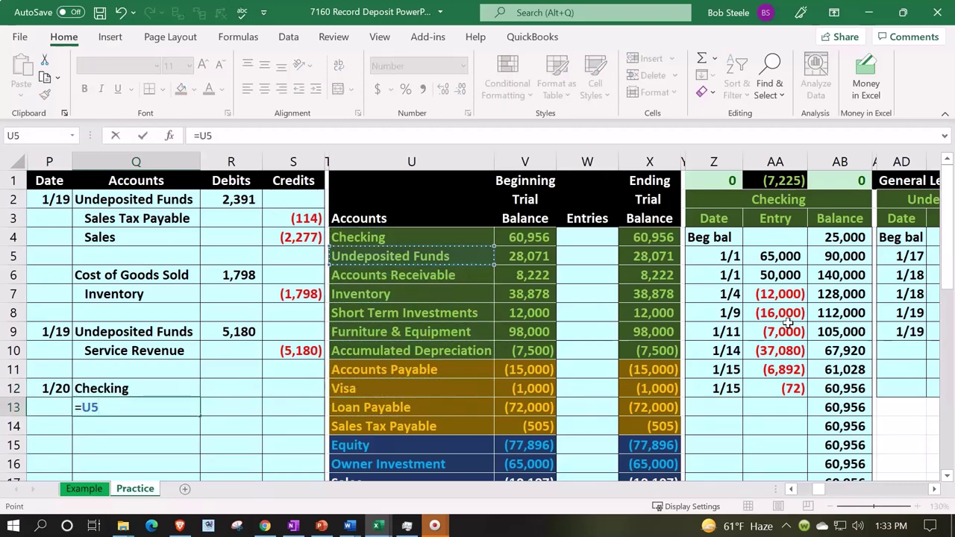
key(Return)
Enter 7571 as the Checking debit in cell R12
key(Right)
key(Up)
key(Up)
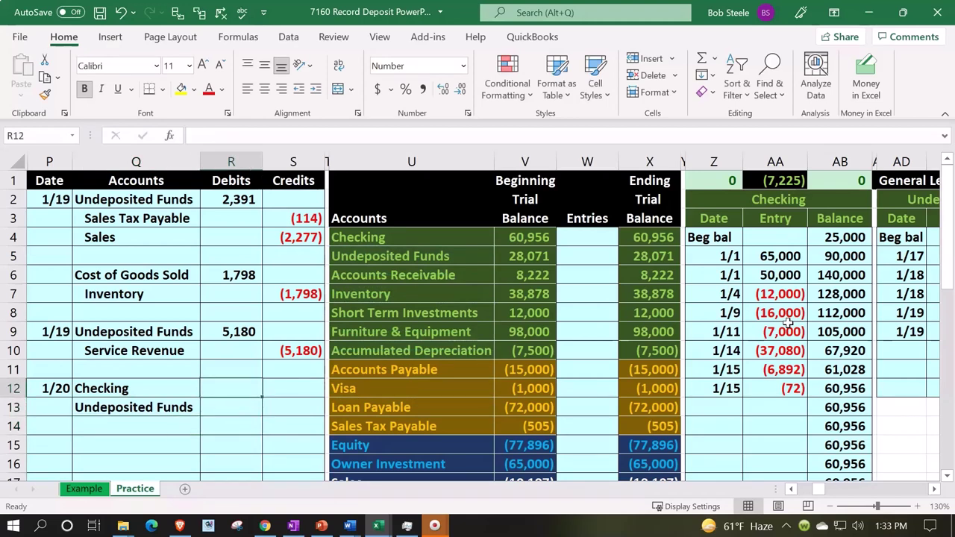
text(7571)
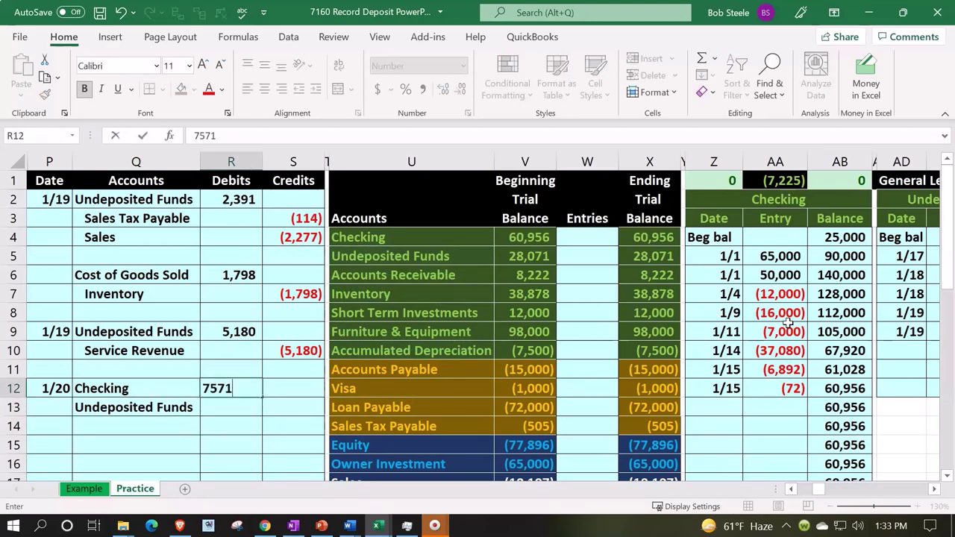
key(Return)
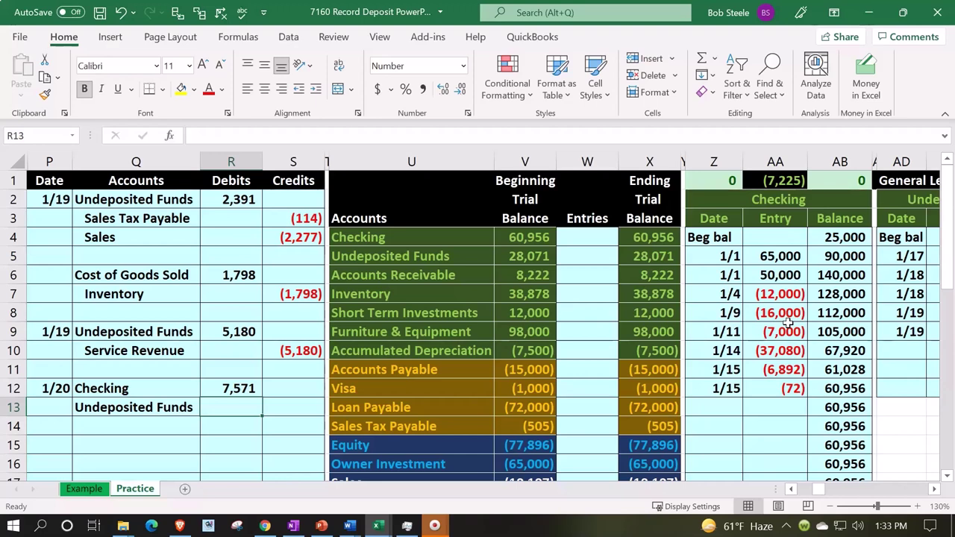
Indent the Undeposited Funds name in Q13 and enter its credit in S13 as the negative of the Checking debit in R12
key(Left)
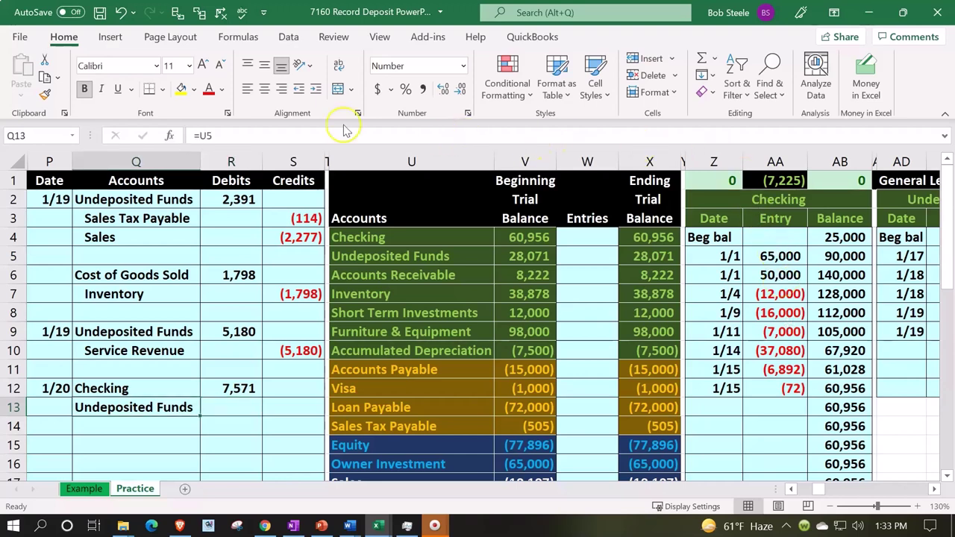
click(317, 89)
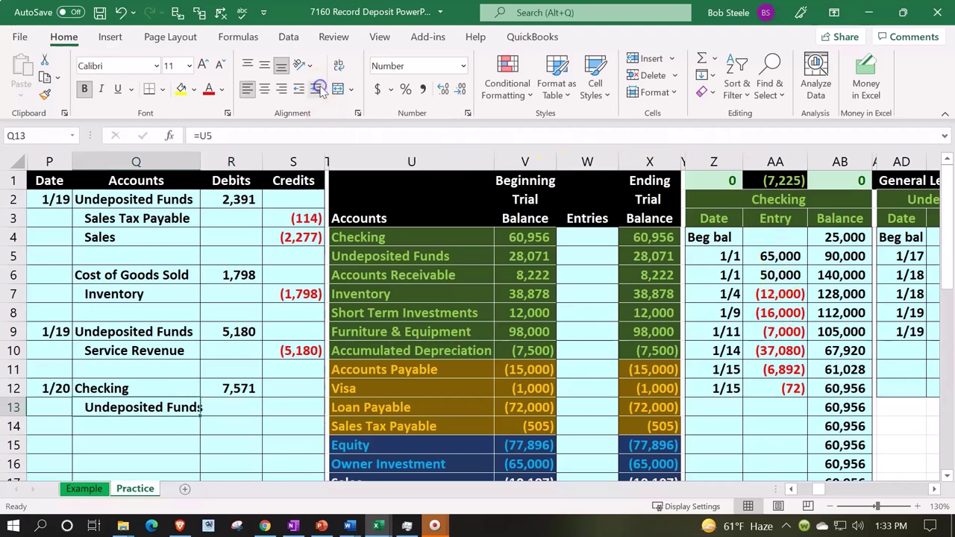
key(Right)
key(Right)
text(=-)
key(Left)
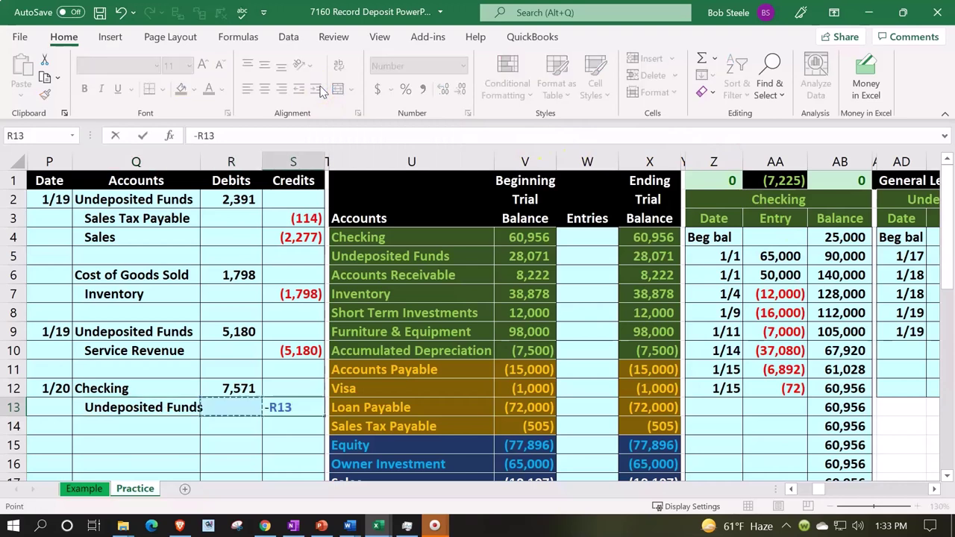
key(Return)
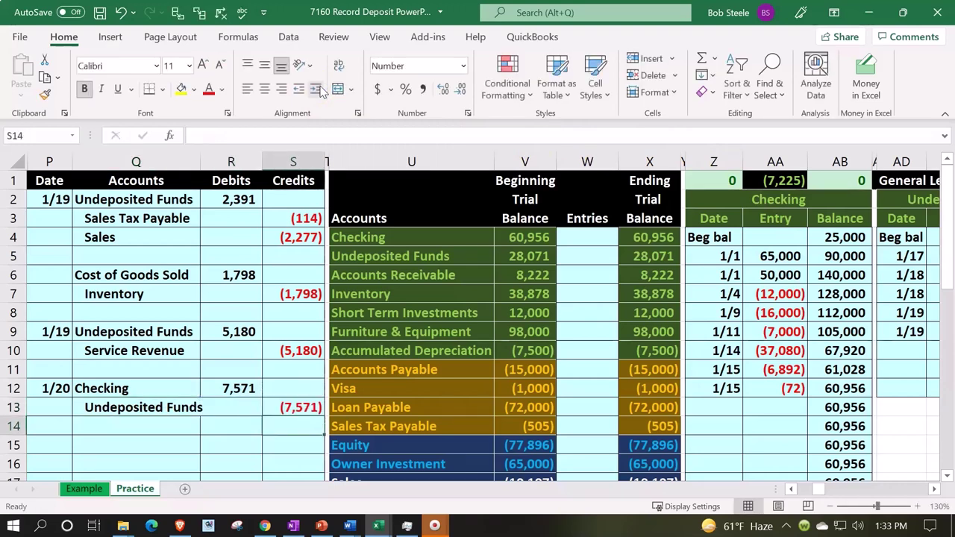
Post the Checking debit to the trial balance by linking Entries cell W4 to journal debit R12
drag(197, 389, 244, 395)
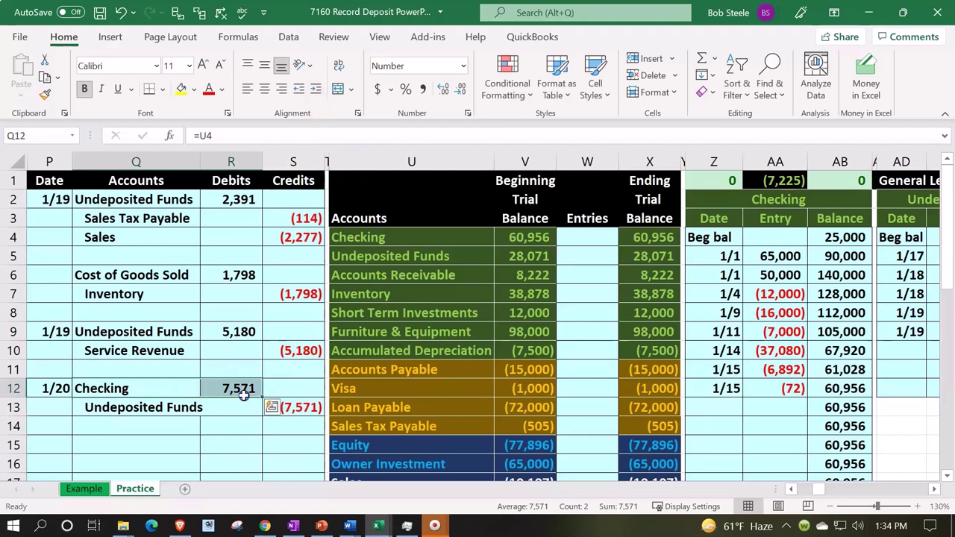
key(Right)
key(Right)
key(Right)
key(Right)
key(Right)
key(Right)
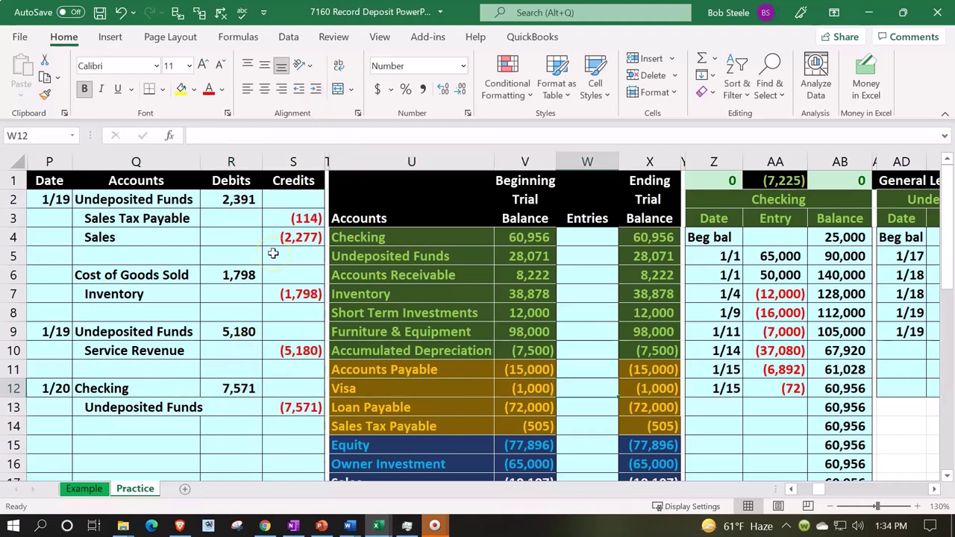
key(Up)
key(Up)
key(Up)
key(Up)
key(Up)
key(Up)
key(Up)
key(Up)
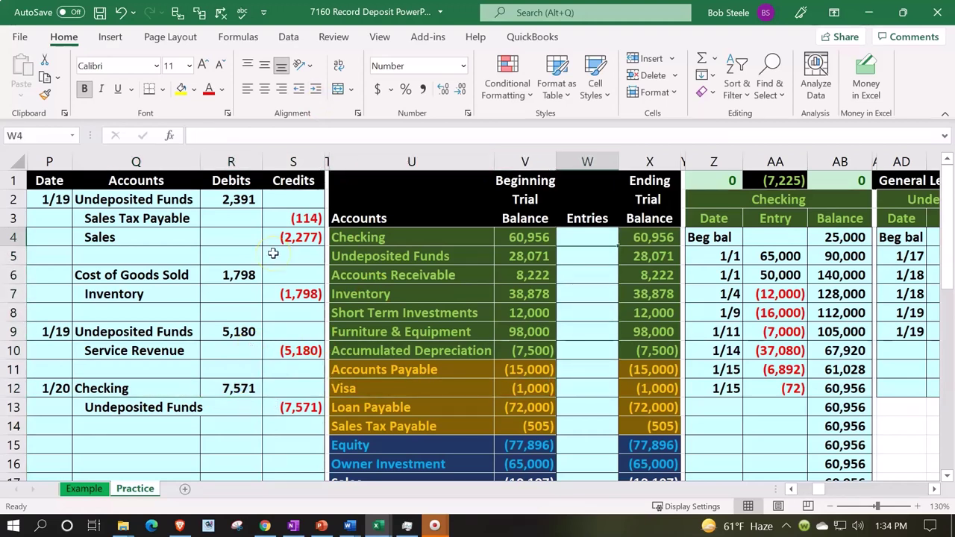
text(=)
key(Down)
key(Down)
key(Down)
key(Down)
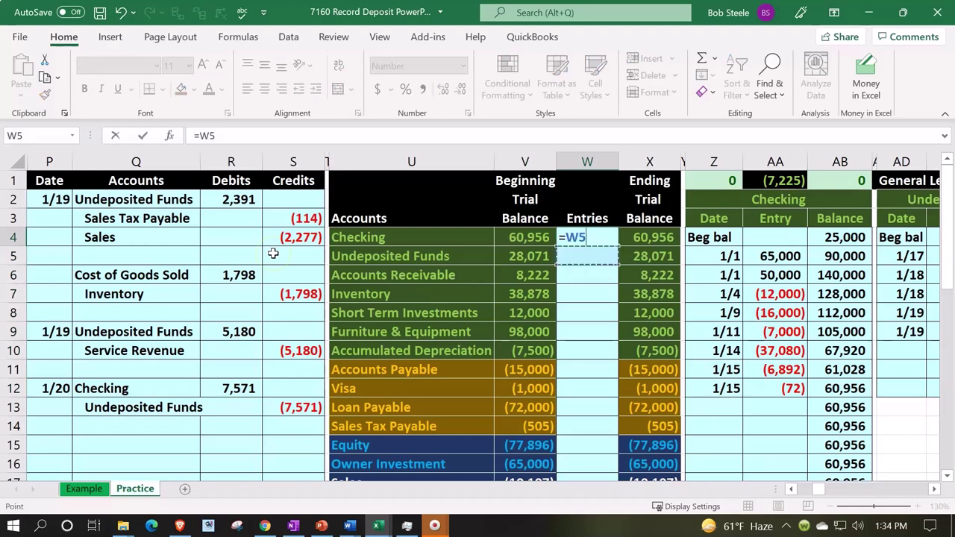
key(Down)
key(Down)
key(Down)
key(Left)
key(Left)
key(Left)
key(Left)
key(Left)
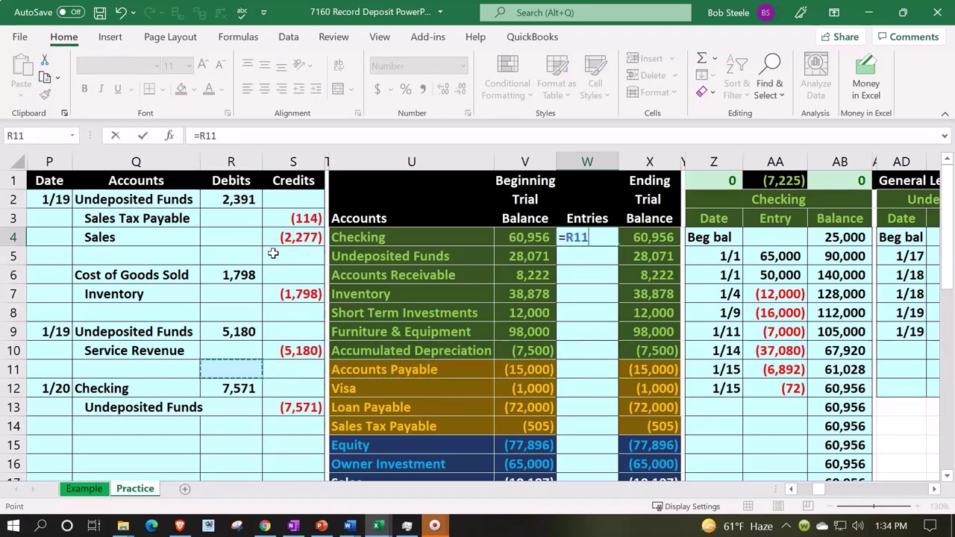
key(Down)
key(Return)
key(Up)
key(Left)
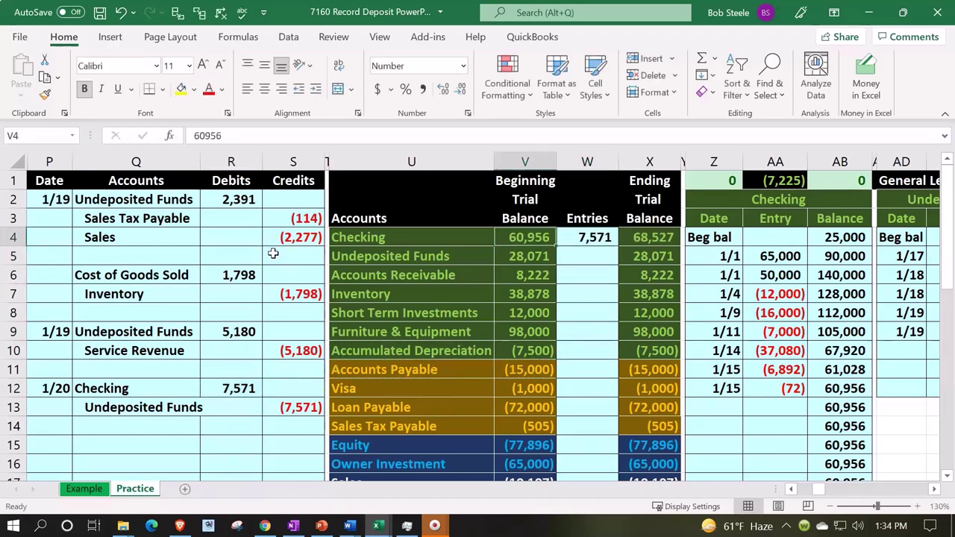
key(Right)
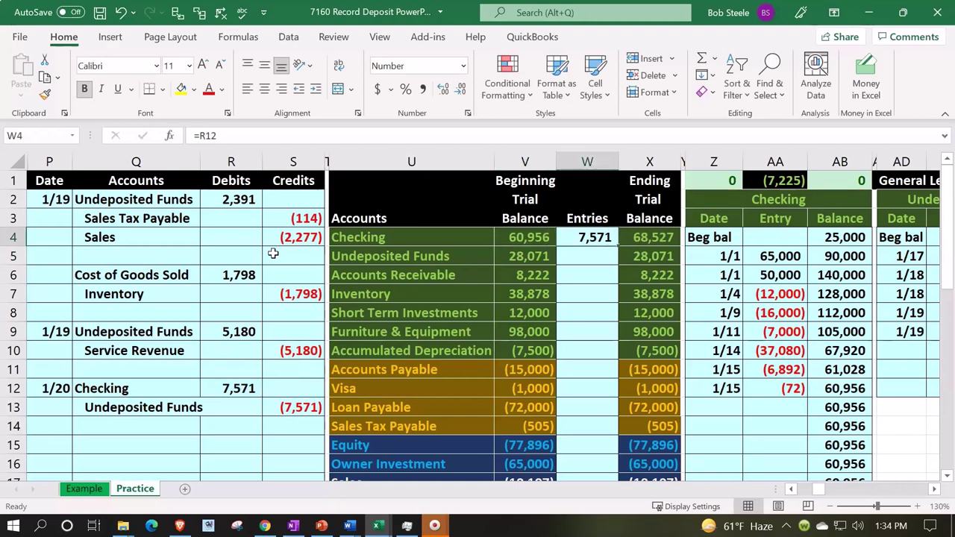
key(Right)
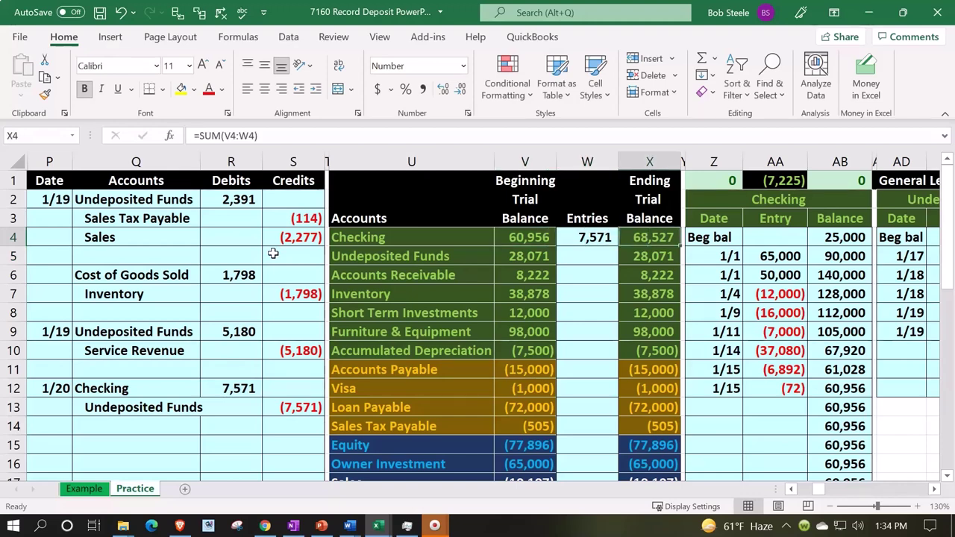
Post the Undeposited Funds credit to the trial balance by linking Entries cell W5 to journal credit S13
drag(179, 411, 275, 423)
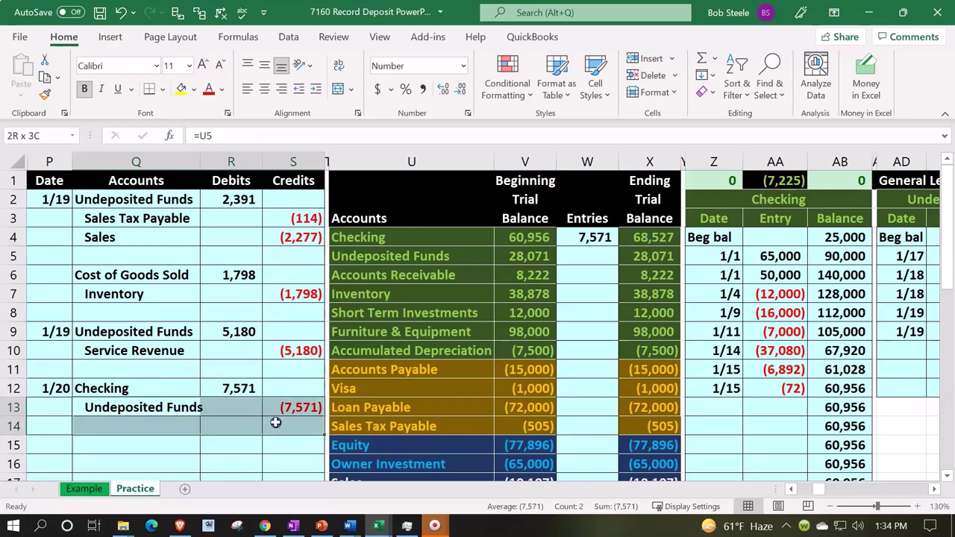
click(276, 418)
key(Left)
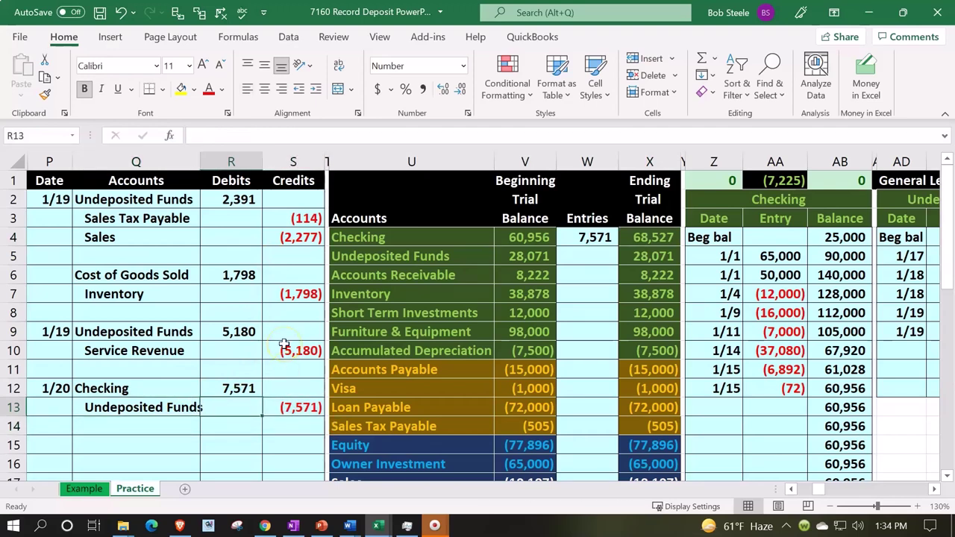
key(Right)
key(Right)
key(Right)
key(Right)
key(Right)
key(Up)
key(Up)
key(Up)
key(Up)
key(Up)
key(Up)
key(Up)
key(Up)
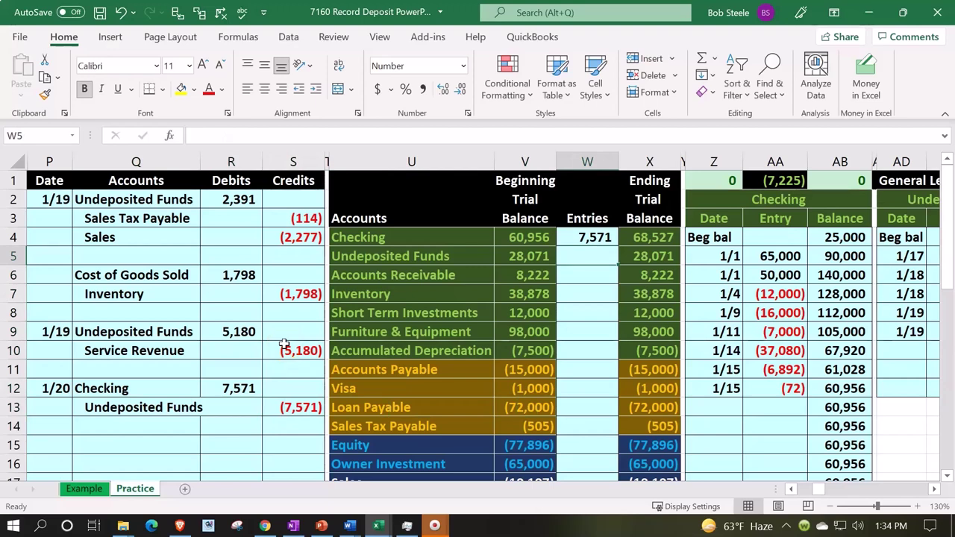
click(387, 255)
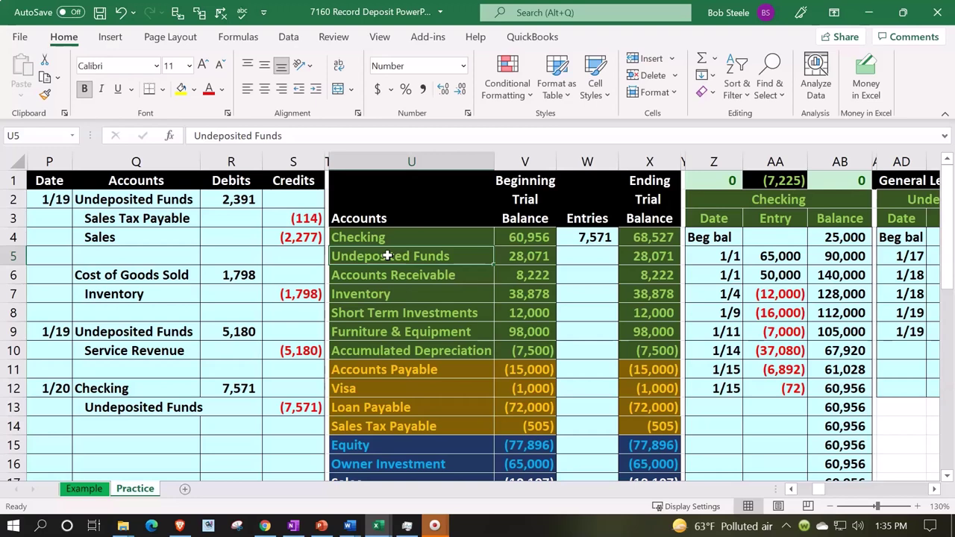
key(Right)
key(Right)
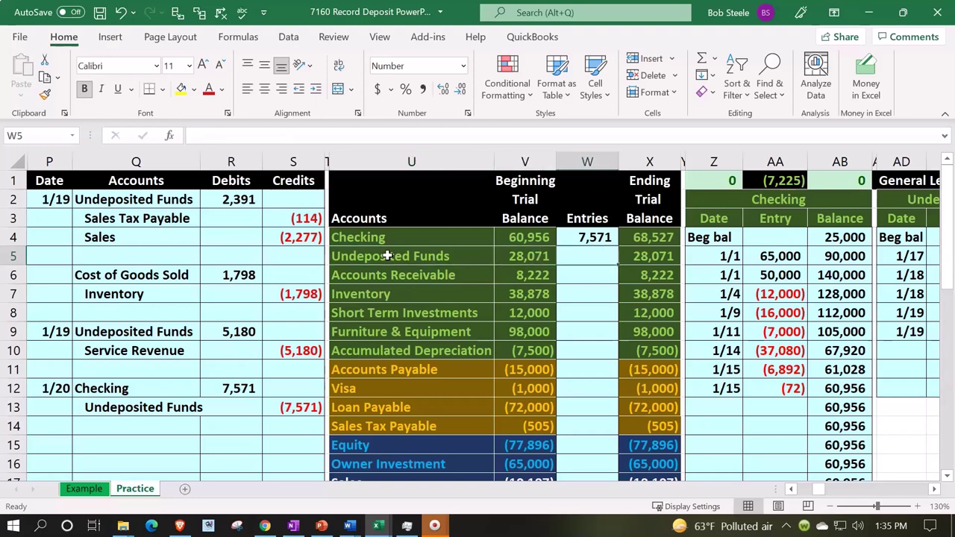
text(=)
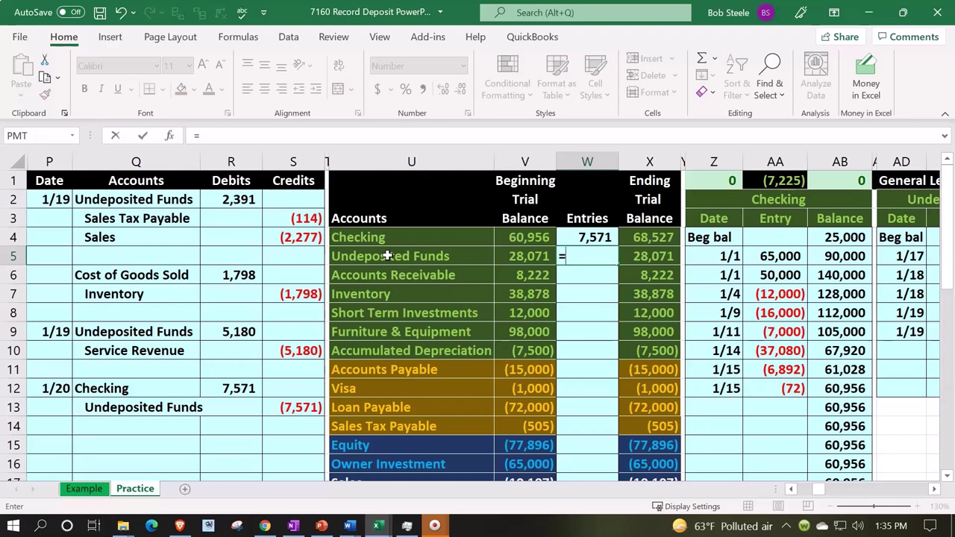
key(Down)
key(Down)
key(Down)
key(Down)
key(Down)
key(Down)
key(Down)
key(Left)
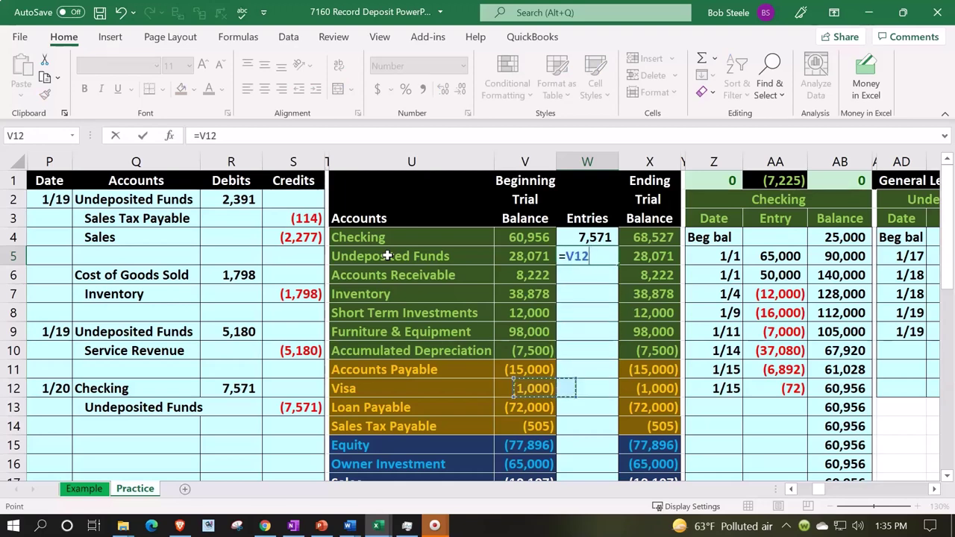
key(Left)
key(Left)
key(Left)
key(Down)
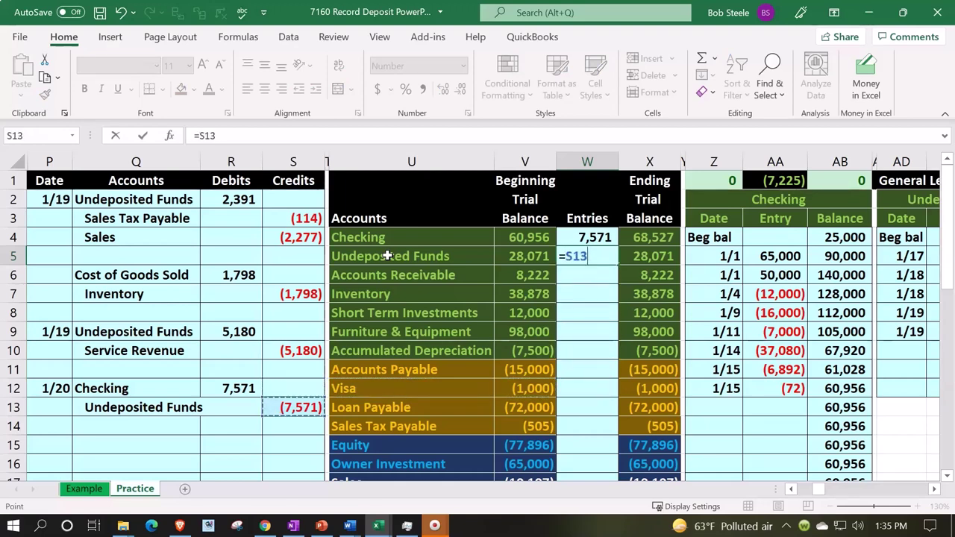
key(Return)
key(Up)
key(Left)
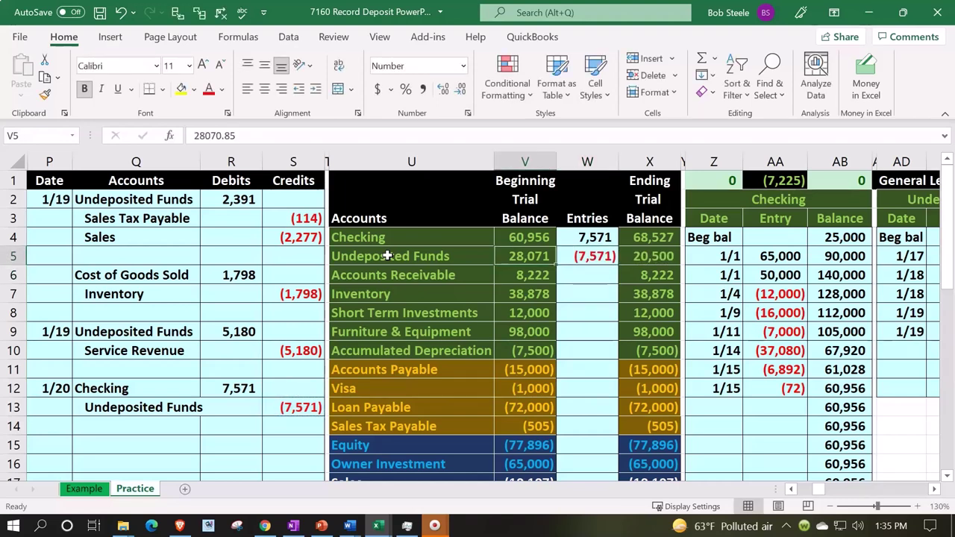
key(Right)
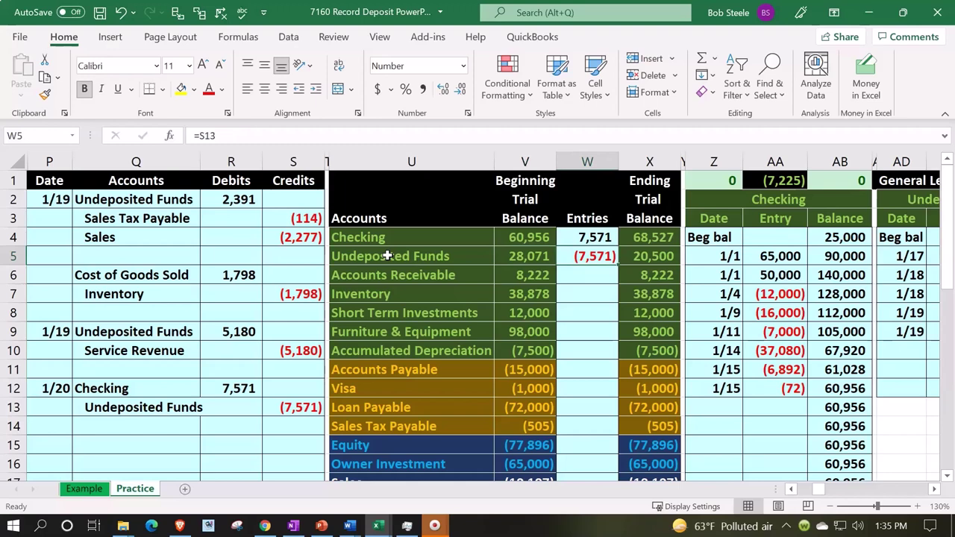
key(Right)
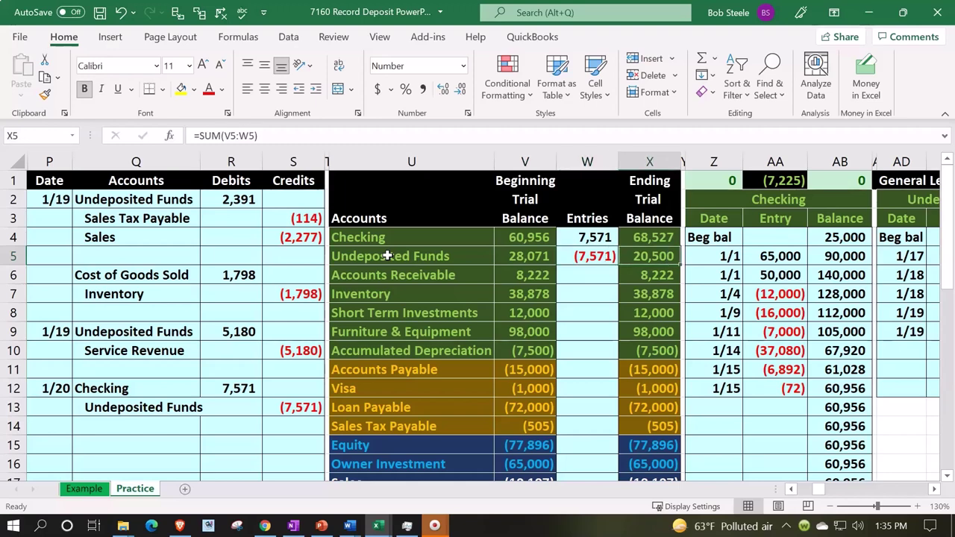
Enter the date 1/20 in cell Z13 of the Checking general ledger account
drag(153, 394, 223, 388)
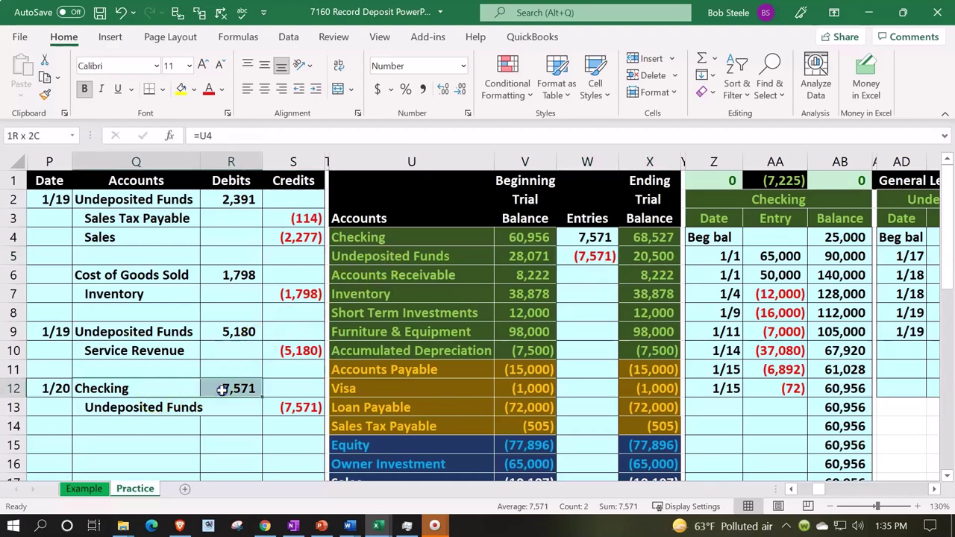
click(377, 248)
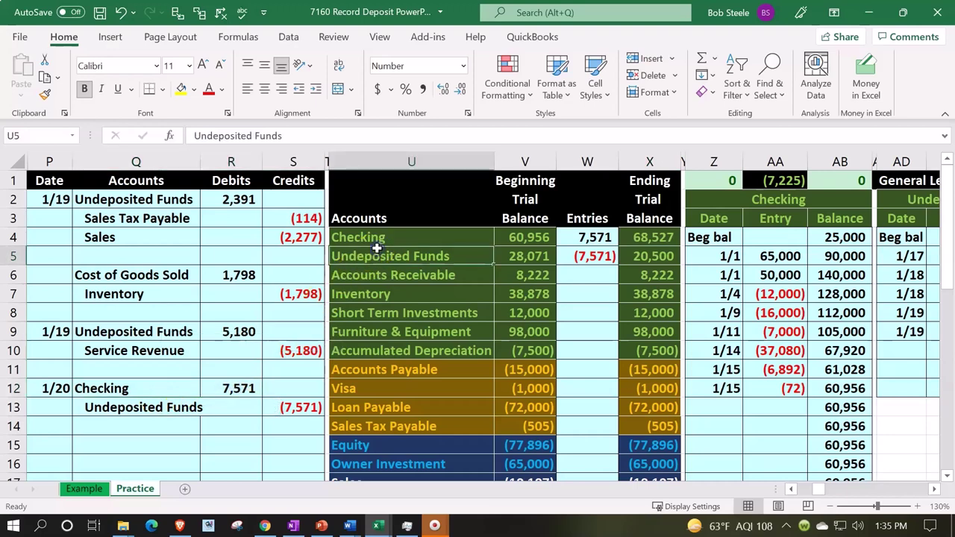
key(Up)
key(Down)
key(Down)
key(Down)
key(Down)
key(Down)
key(Down)
key(Down)
key(Down)
key(Down)
key(Down)
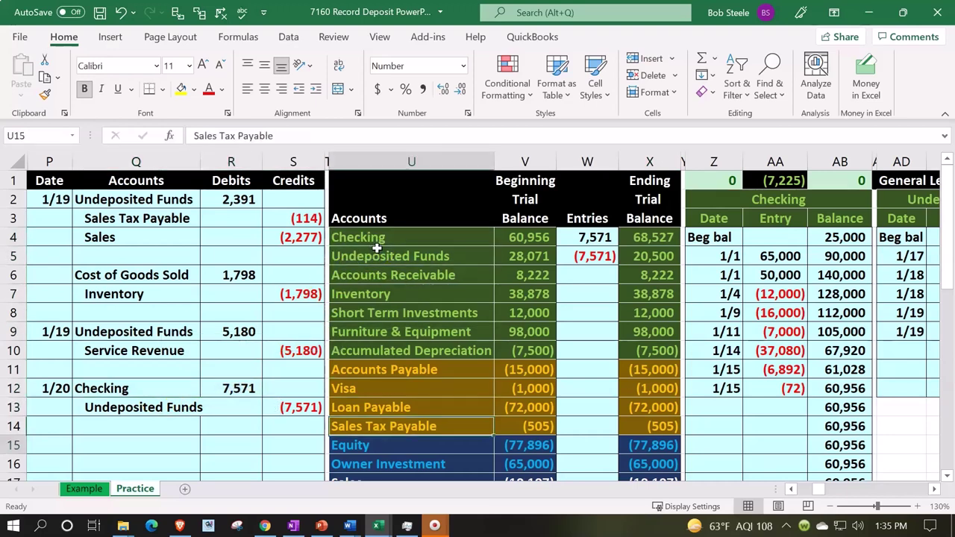
key(Right)
key(Right)
key(Right)
key(Right)
key(Up)
key(Right)
key(Up)
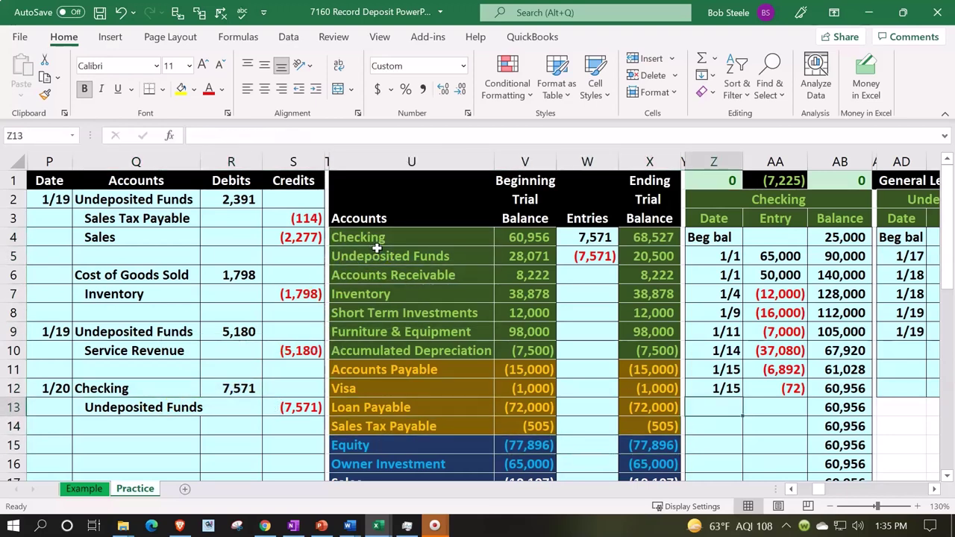
text(1/)
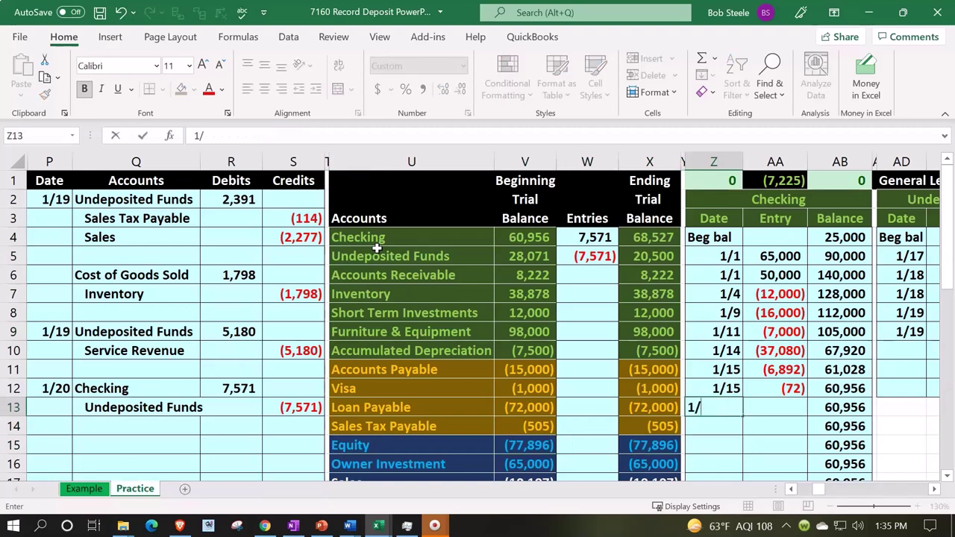
text(20)
key(Return)
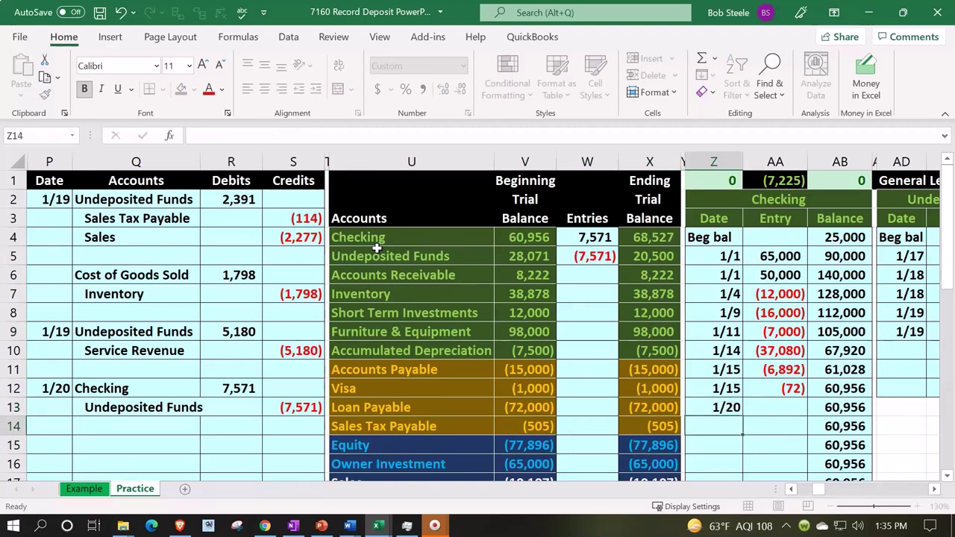
Post the deposit to the Checking ledger by linking entry cell AA13 to journal debit R12
key(Up)
key(Right)
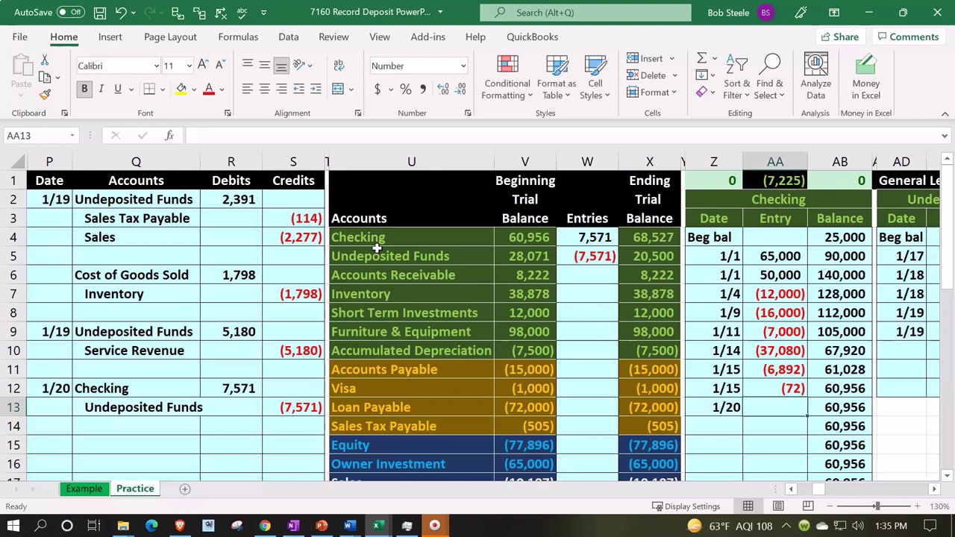
text(=)
key(Left)
key(Left)
key(Left)
key(Left)
key(Left)
key(Left)
key(Left)
key(Left)
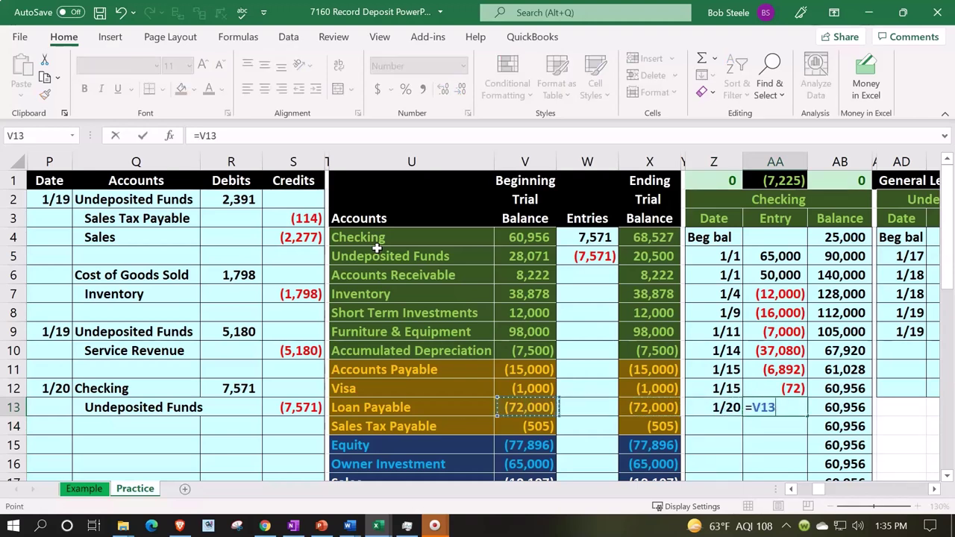
key(Left)
key(Up)
key(Return)
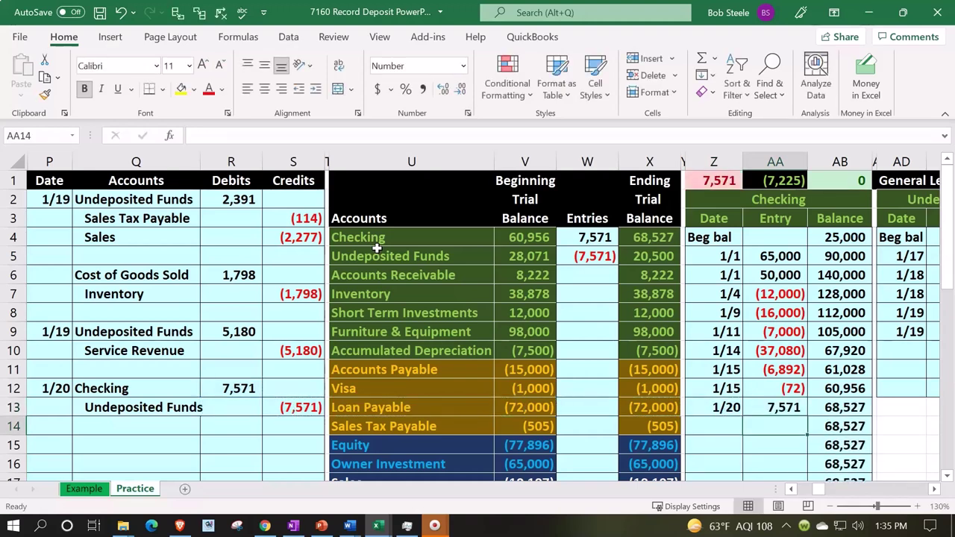
Compare the Checking ledger's running balance with its ending trial balance in X4 and check the out-of-balance figure in Z1
key(Up)
key(Up)
key(Right)
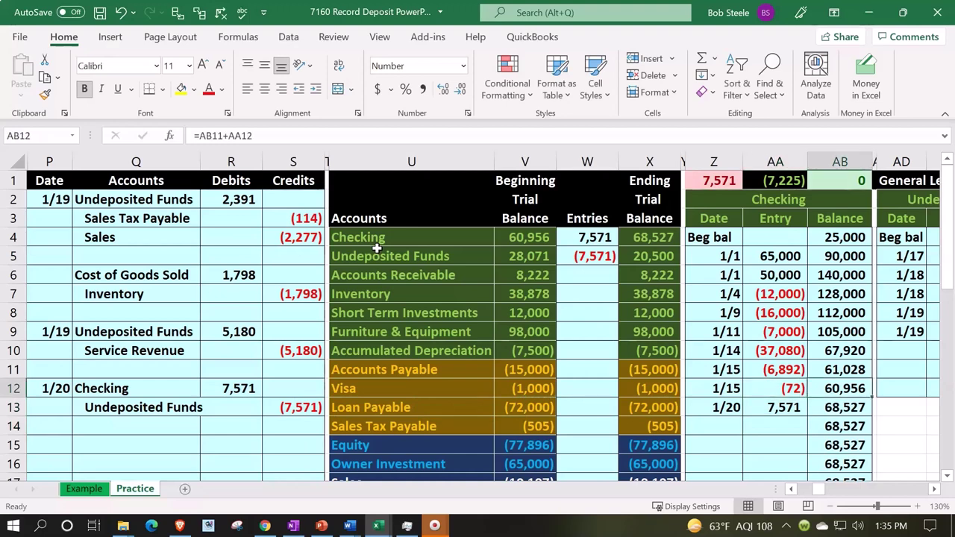
key(Down)
key(Left)
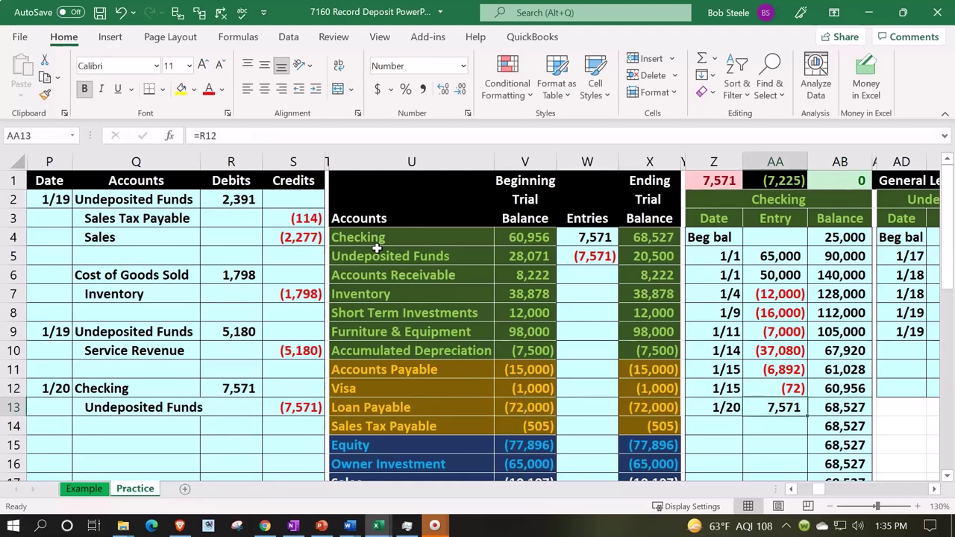
key(Right)
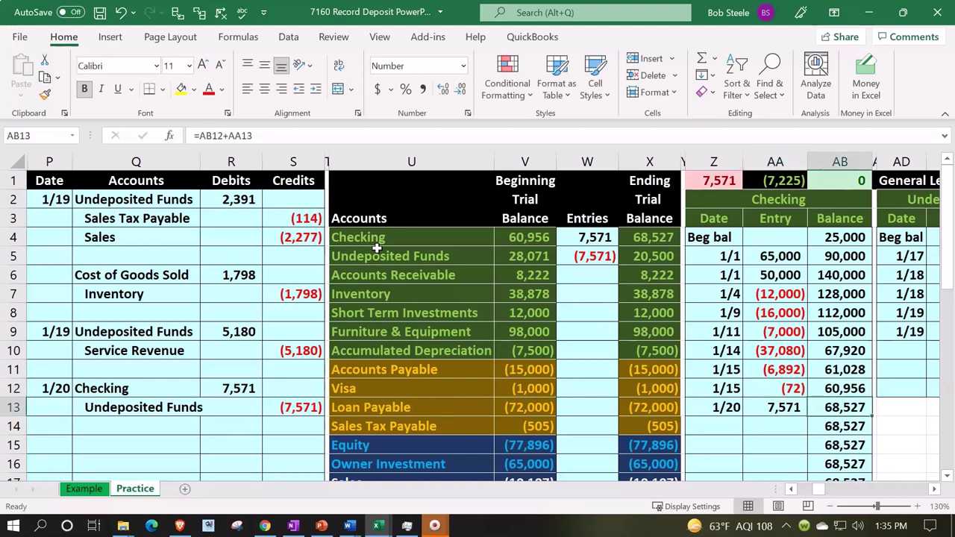
click(722, 179)
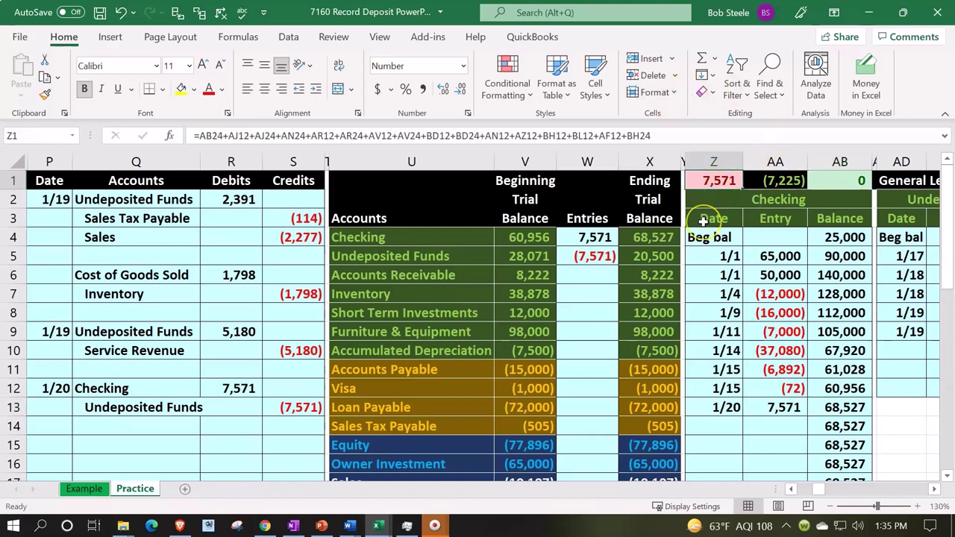
click(646, 237)
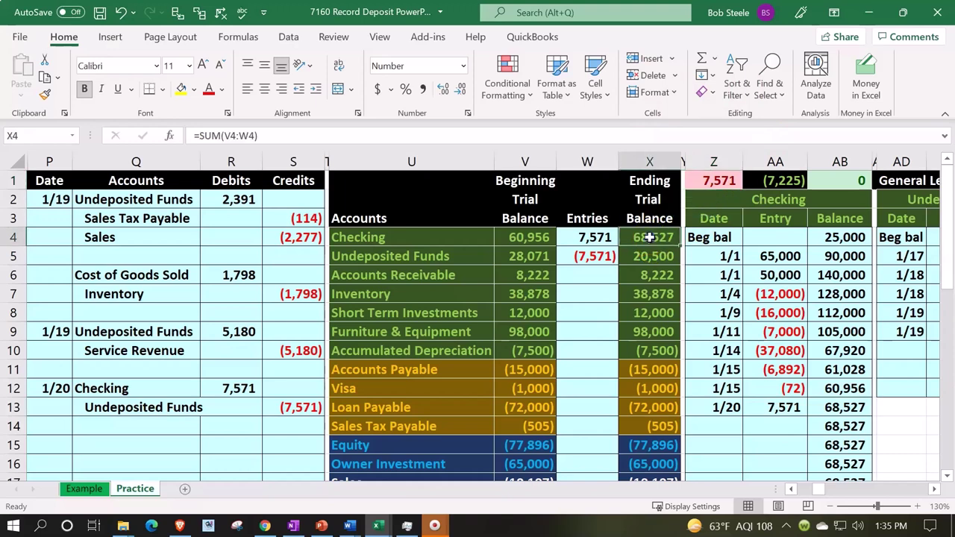
Enter the date 1/20 in cell AD10 of the Undeposited Funds general ledger account
drag(171, 401, 274, 404)
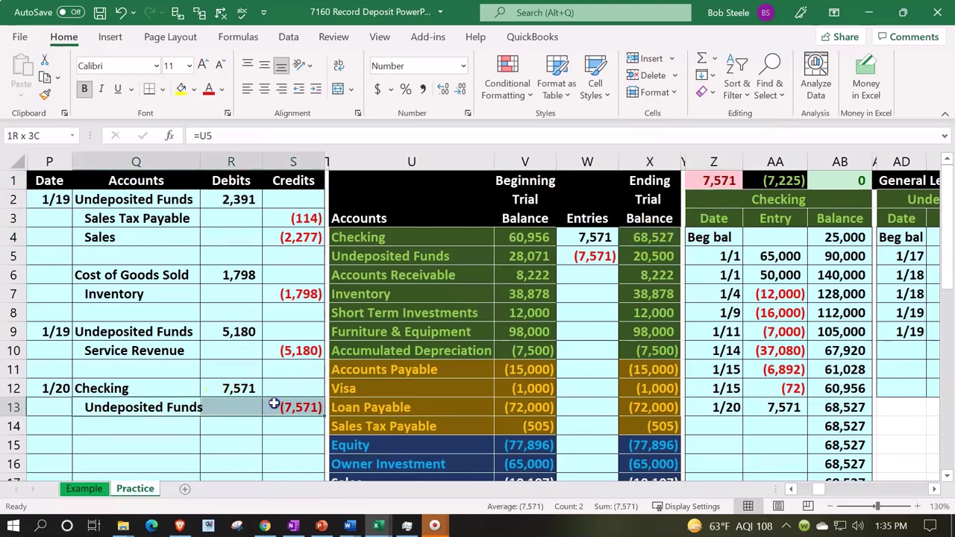
click(420, 267)
key(Right)
key(Right)
key(Right)
key(Right)
key(Right)
key(Right)
key(Right)
key(Right)
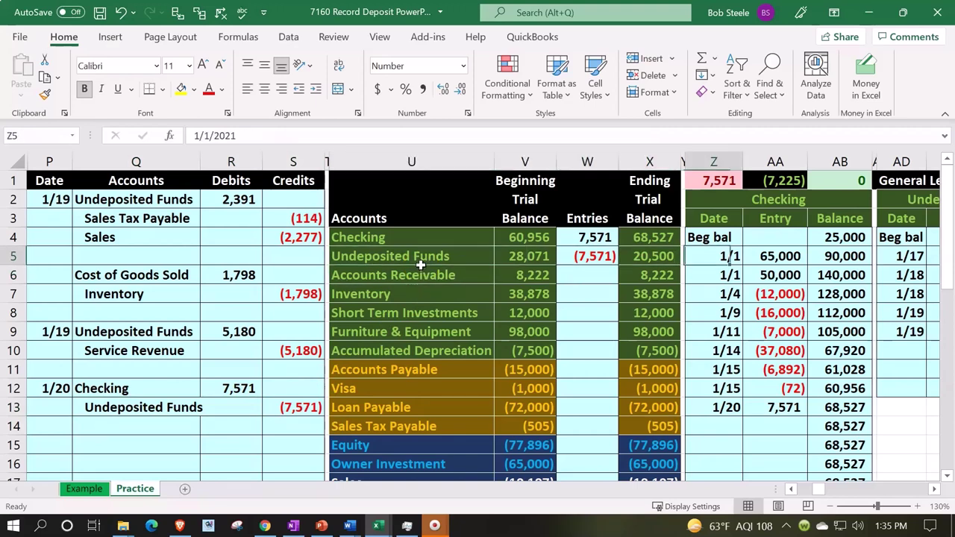
key(Down)
key(Down)
key(Down)
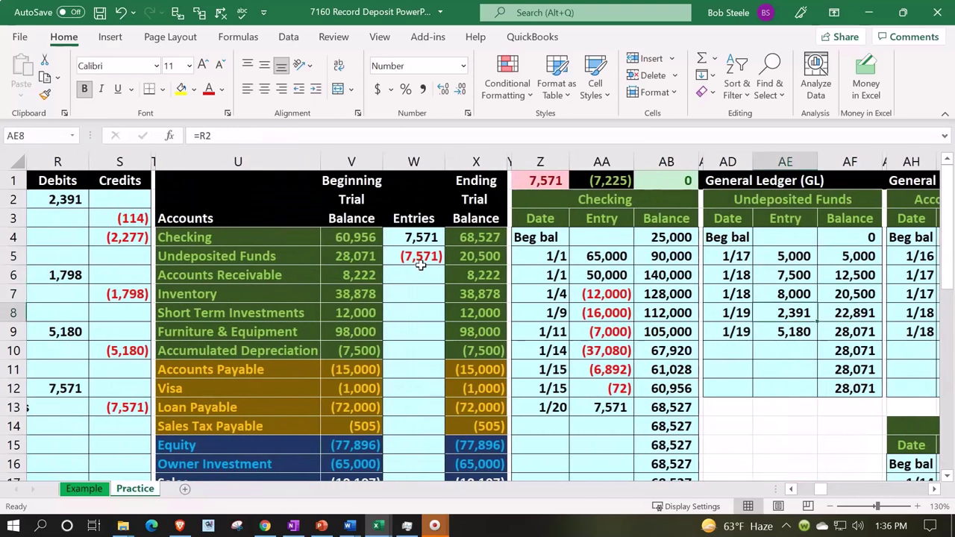
key(Left)
key(Down)
key(Down)
text(1/20)
key(Return)
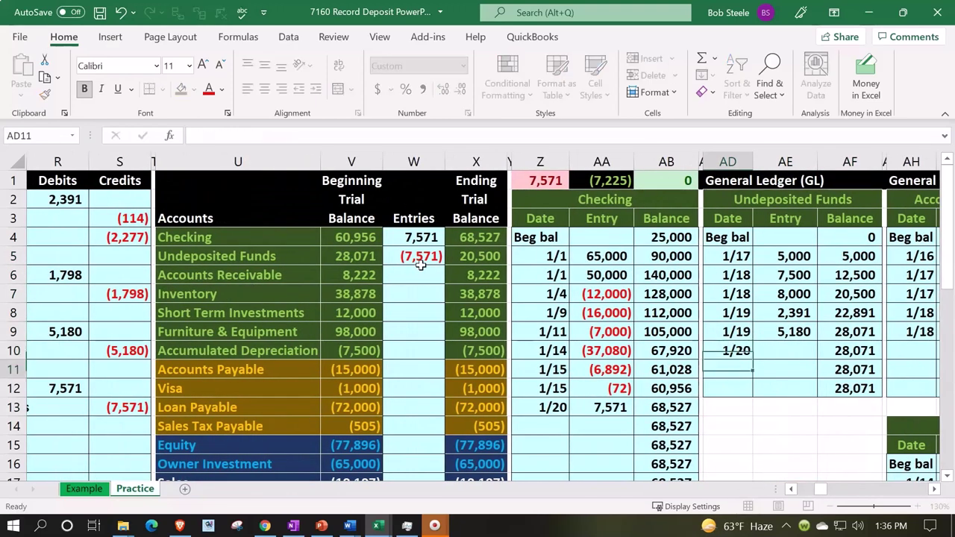
Post the deposit to the Undeposited Funds ledger by linking entry cell AE10 to journal credit S13
key(Up)
key(Right)
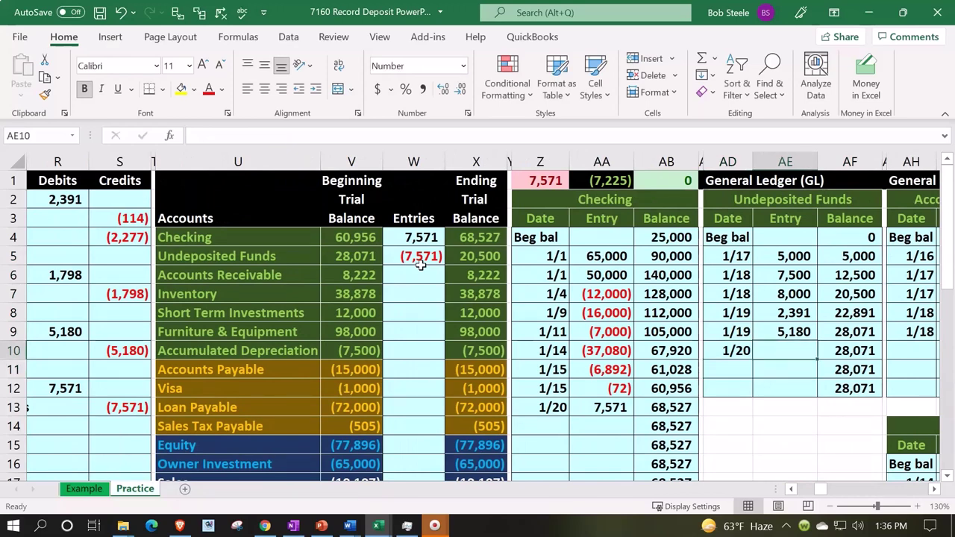
text(=)
key(Left)
key(Left)
key(Left)
key(Left)
key(Left)
key(Left)
key(Left)
key(Left)
key(Left)
key(Left)
key(Left)
key(Left)
key(Left)
key(Left)
key(Left)
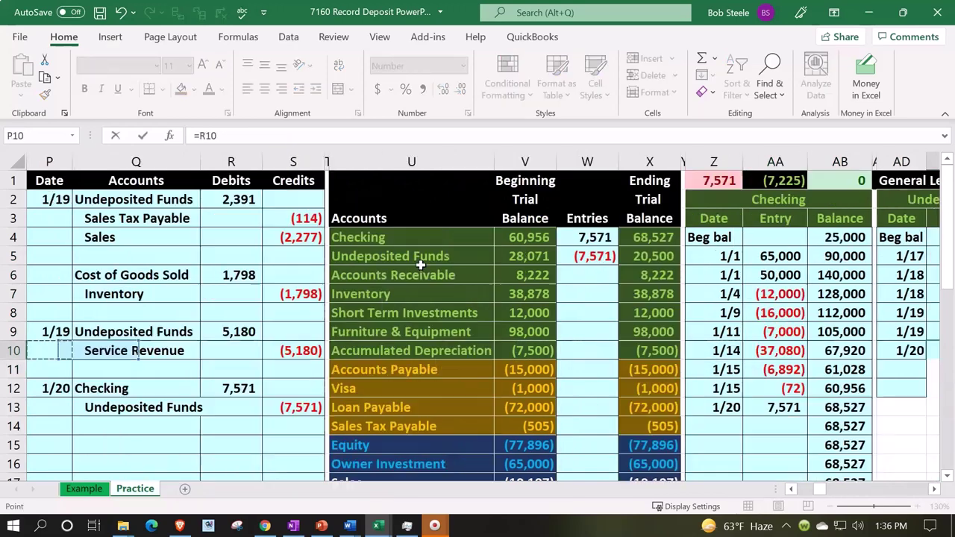
key(Down)
key(Down)
key(Down)
key(Right)
key(Right)
key(Right)
key(Return)
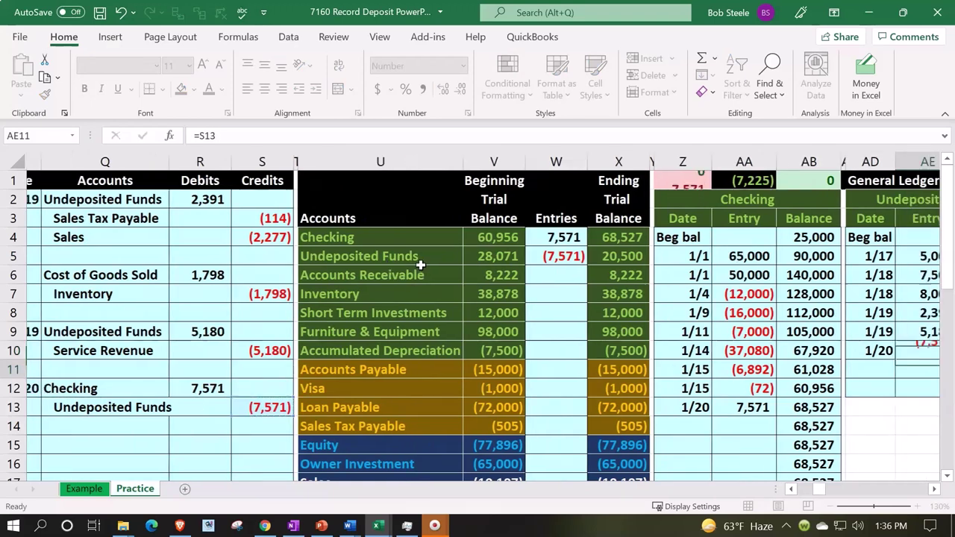
Check the Undeposited Funds ledger's posted entry and running balance in AF10, and the out-of-balance figure in Z1
key(Right)
key(Up)
key(Up)
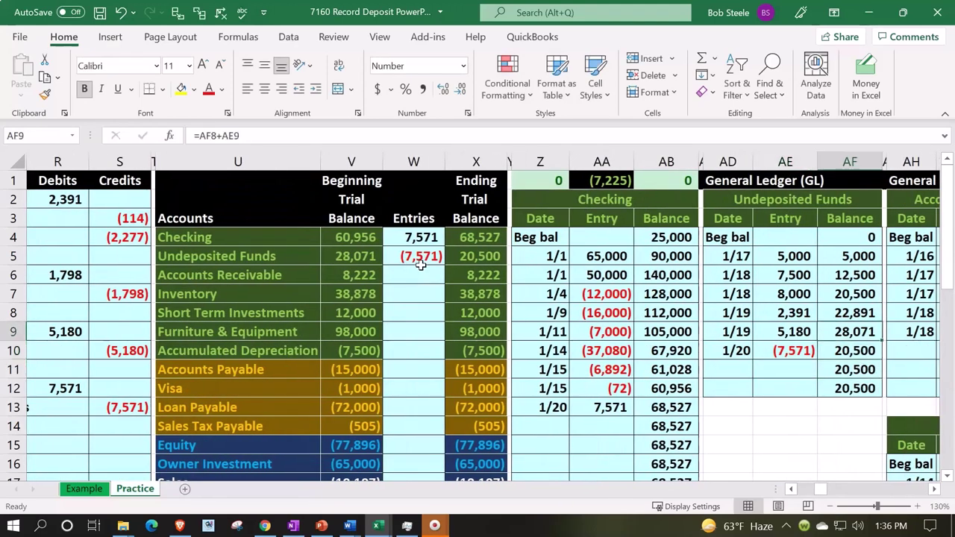
key(Left)
key(Down)
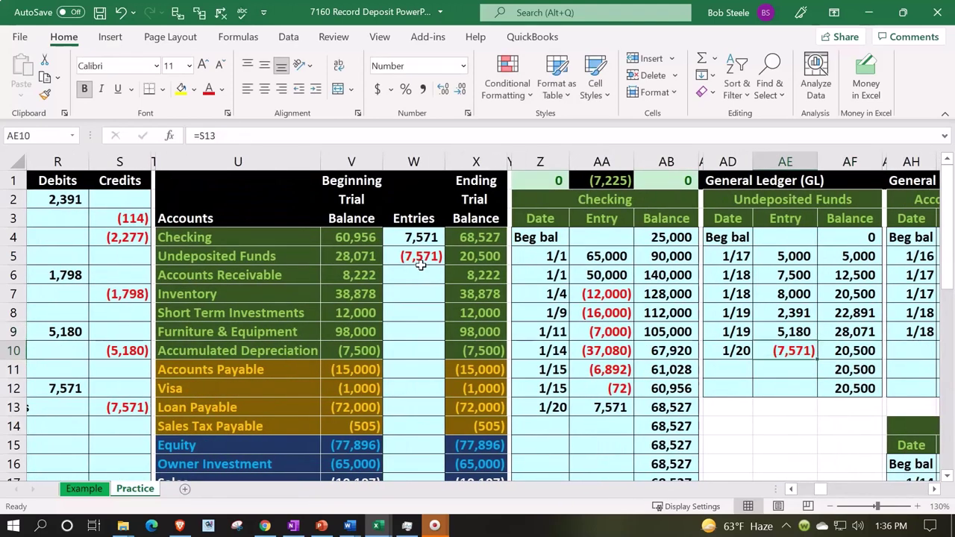
key(Right)
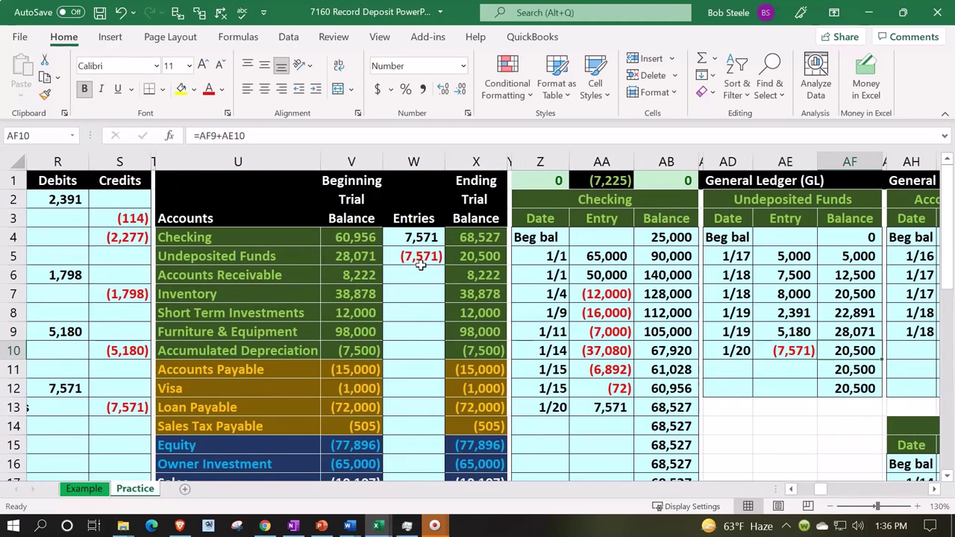
key(Left)
key(Left)
key(Left)
key(Left)
key(Left)
key(Left)
key(Left)
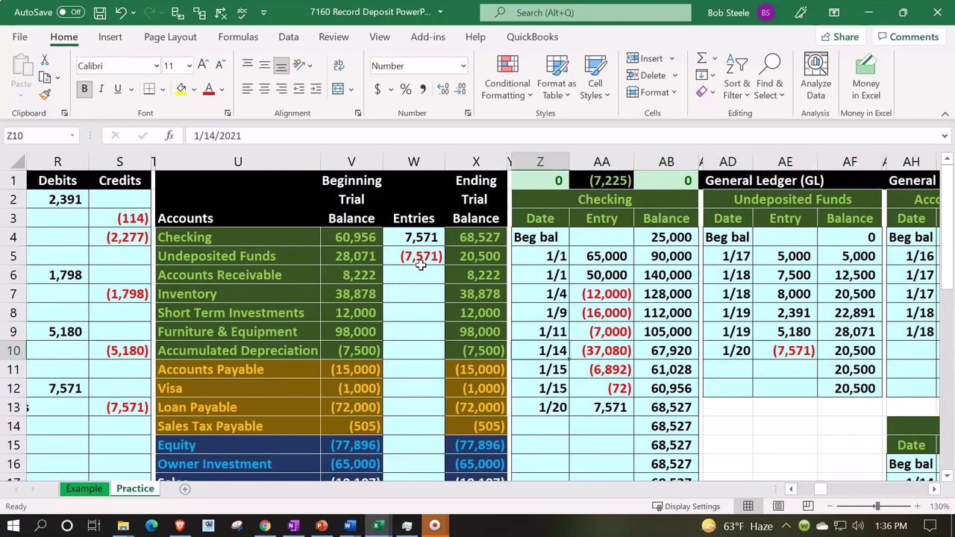
key(Up)
key(Up)
key(Up)
key(Up)
key(Up)
key(Left)
key(Up)
key(Up)
key(Up)
key(Up)
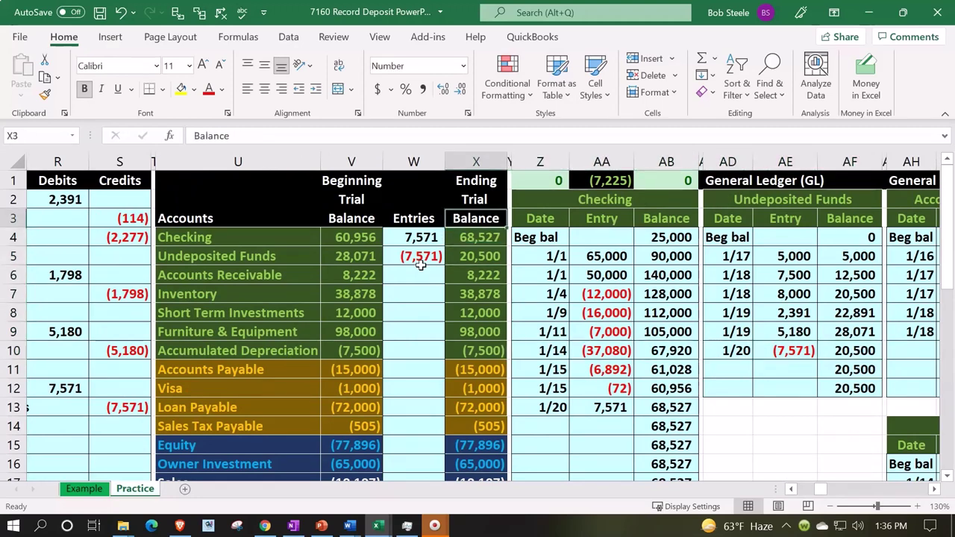
key(Right)
key(Right)
key(Left)
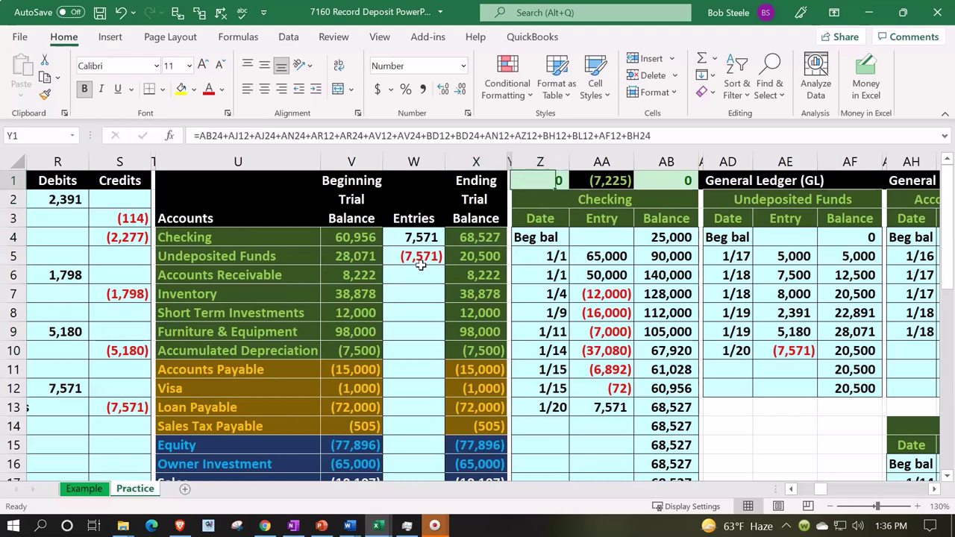
Review the ending trial balance of Undeposited Funds in X5 for the amount still awaiting deposit
key(Left)
key(Left)
key(Left)
key(Left)
key(Left)
key(Left)
key(Left)
key(Left)
key(Left)
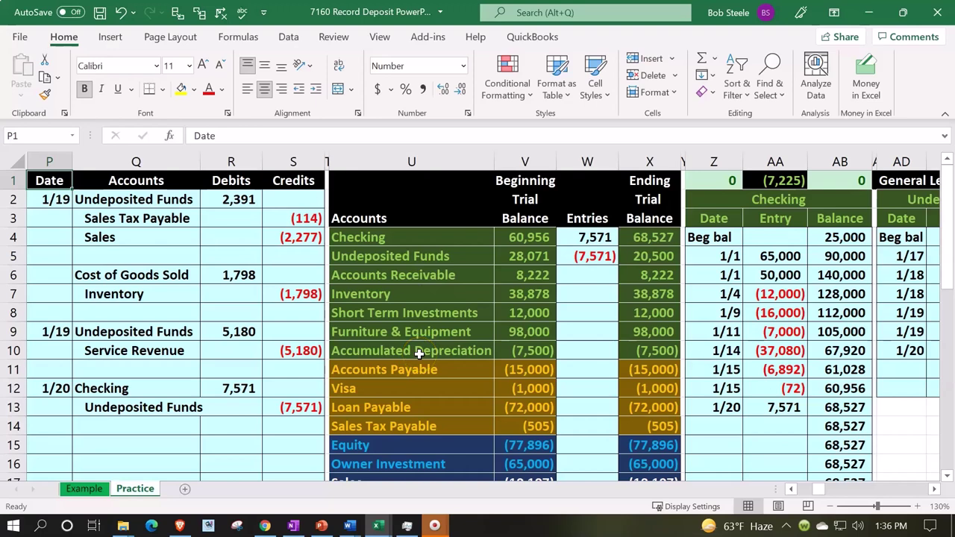
click(635, 262)
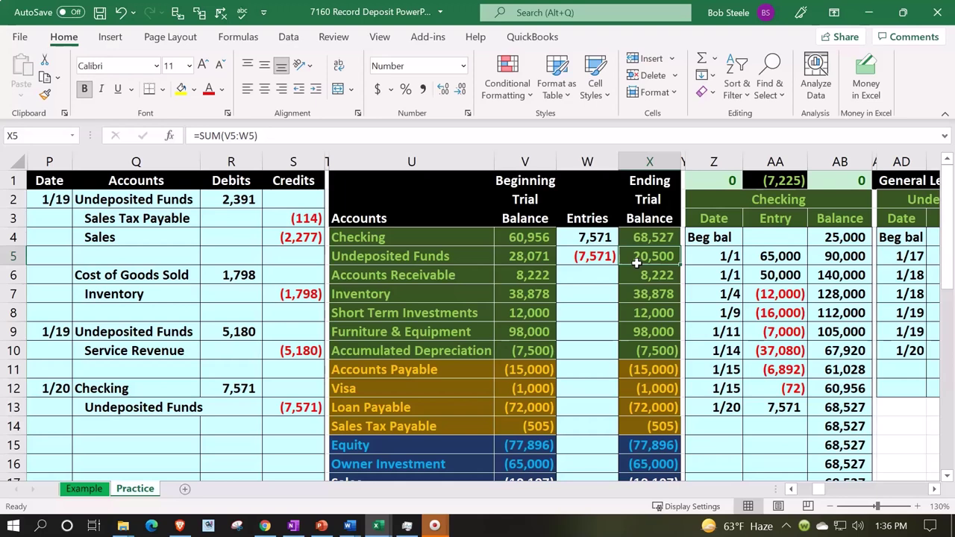
Start a new journal entry by entering the date 1/21 in cell P15
click(147, 440)
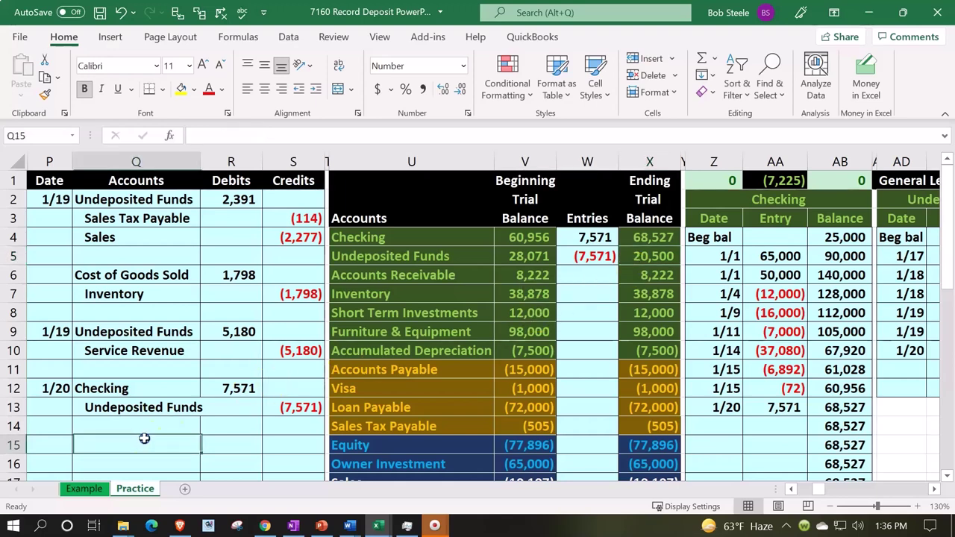
key(Left)
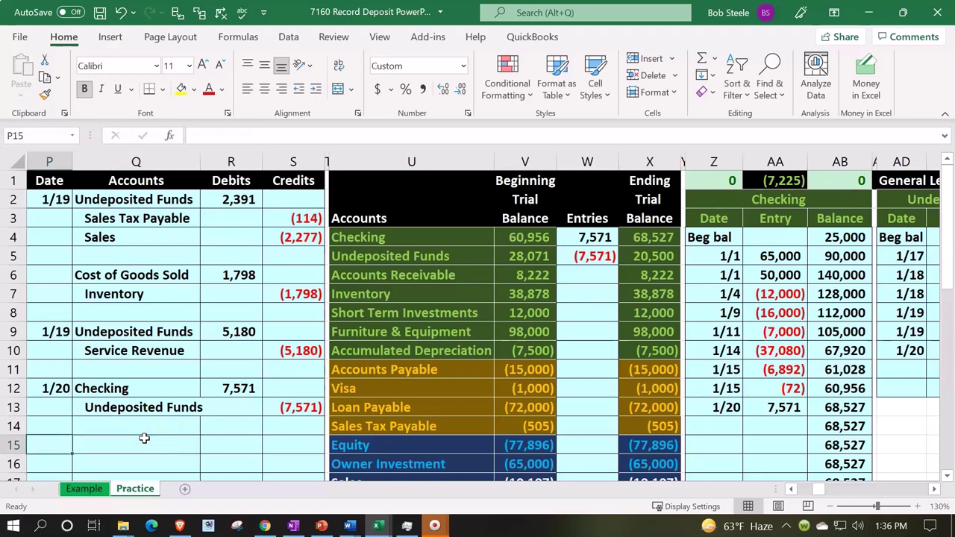
text(1/21)
key(Return)
Set the debit account in journal cell Q15 to Checking by linking it to trial balance cell U4
click(144, 439)
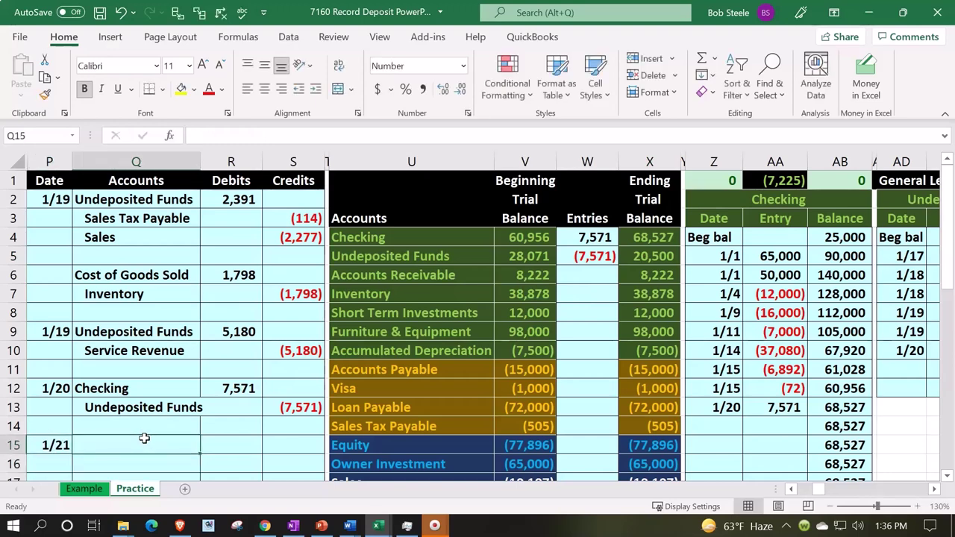
text(=)
key(Right)
key(Right)
key(Right)
key(Right)
key(Up)
key(Up)
key(Up)
key(Up)
key(Up)
key(Up)
key(Up)
key(Up)
key(Up)
key(Up)
key(Up)
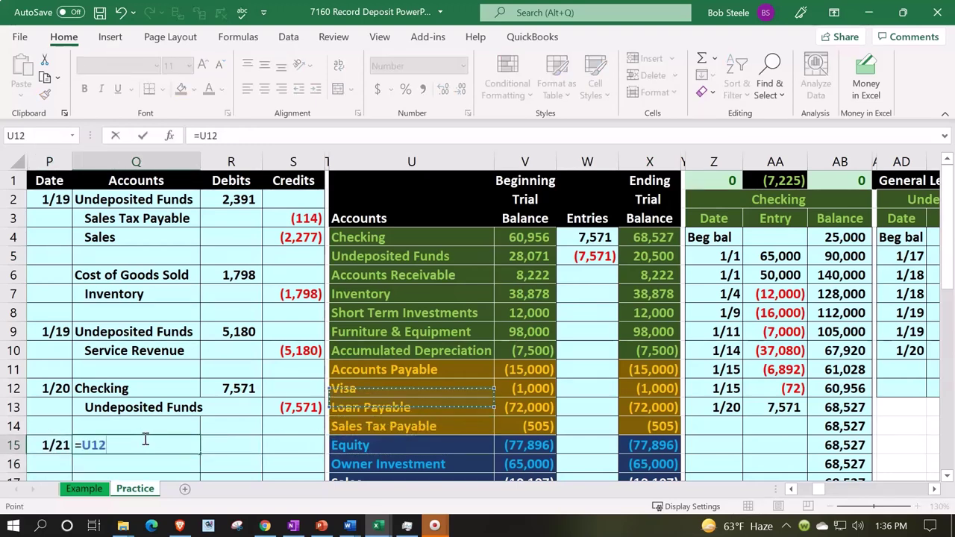
key(Return)
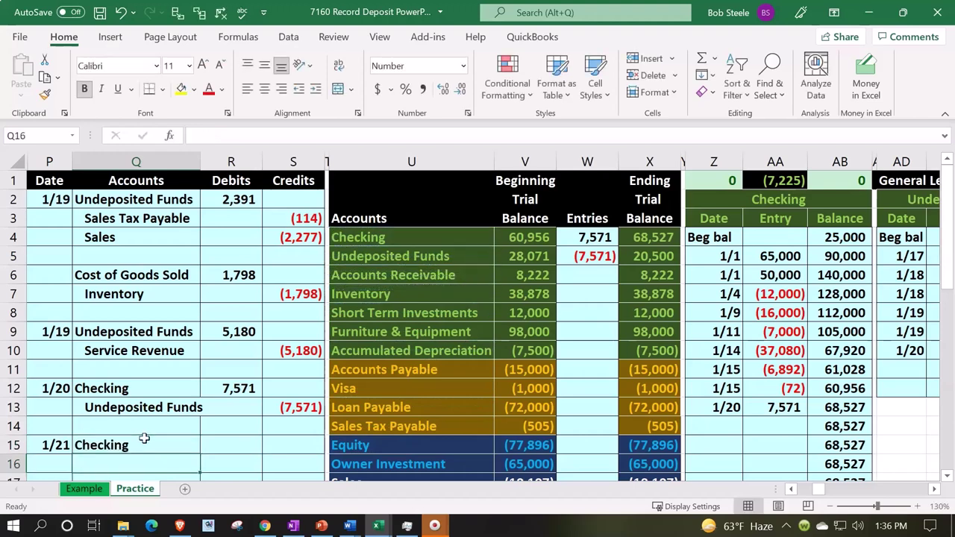
Set the credit account in journal cell Q16 to Undeposited Funds by linking it to U5, and indent it
text(=)
key(Right)
key(Right)
key(Right)
key(Up)
key(Up)
key(Up)
key(Up)
key(Up)
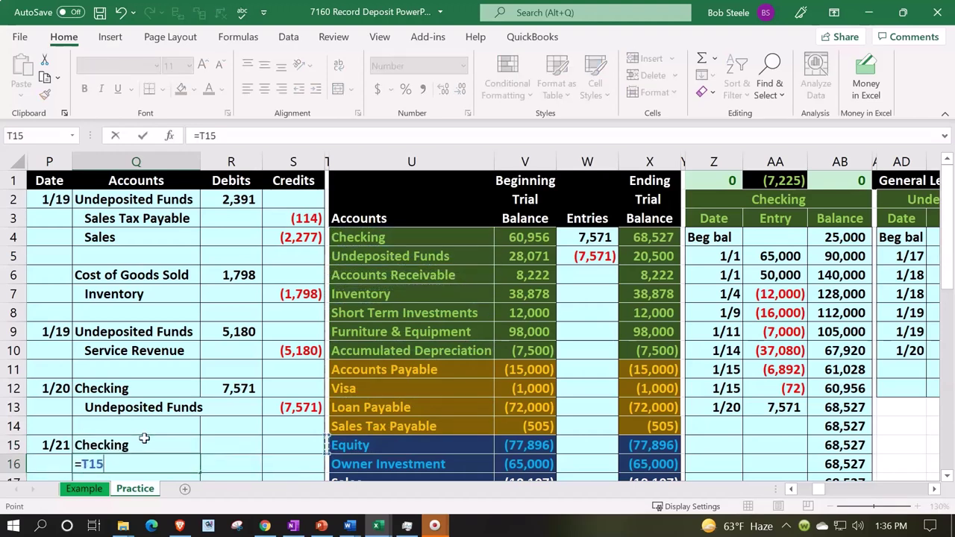
key(Up)
key(Up)
key(Up)
key(Up)
key(Up)
key(Up)
key(Right)
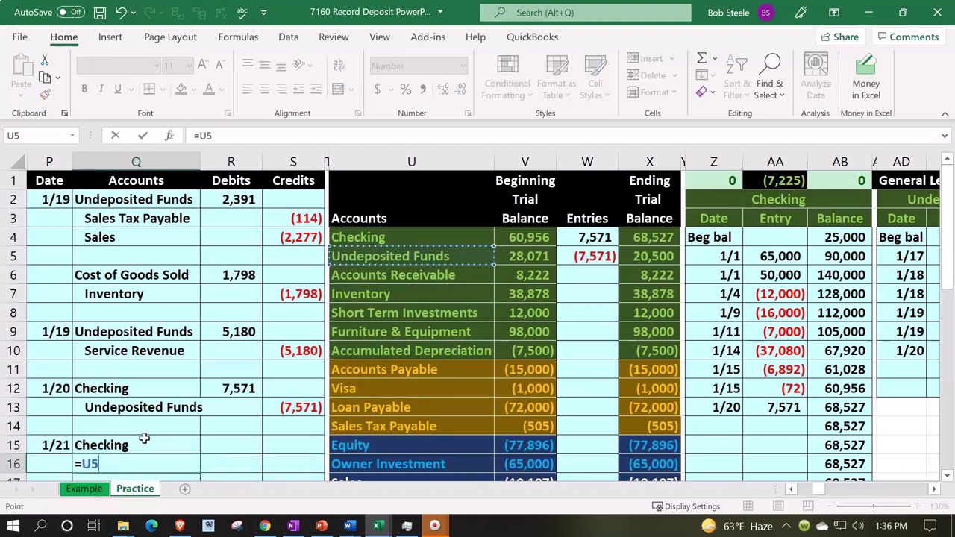
key(Return)
click(144, 440)
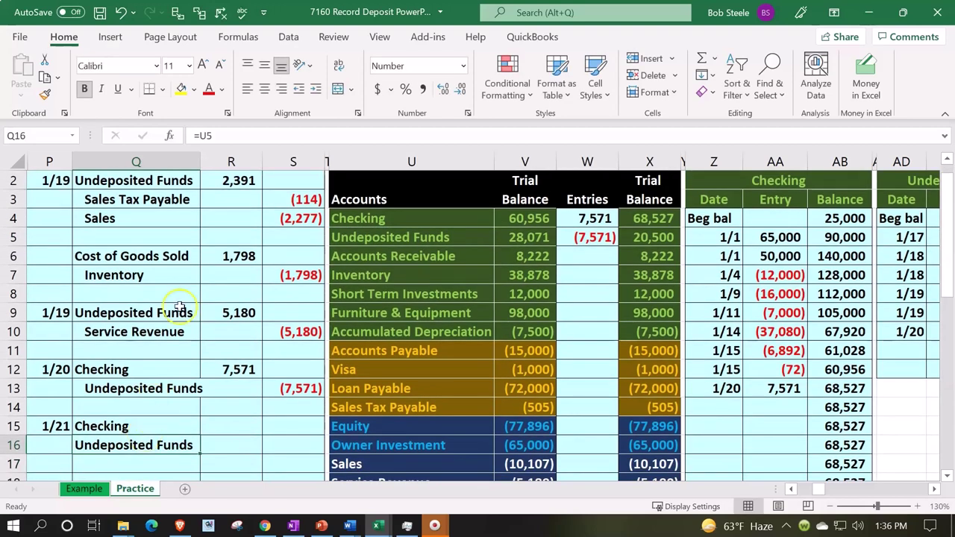
click(317, 89)
Enter a debit of 20500 for Checking in R15 and the matching credit in S16 as the negative of R15
key(Right)
key(Up)
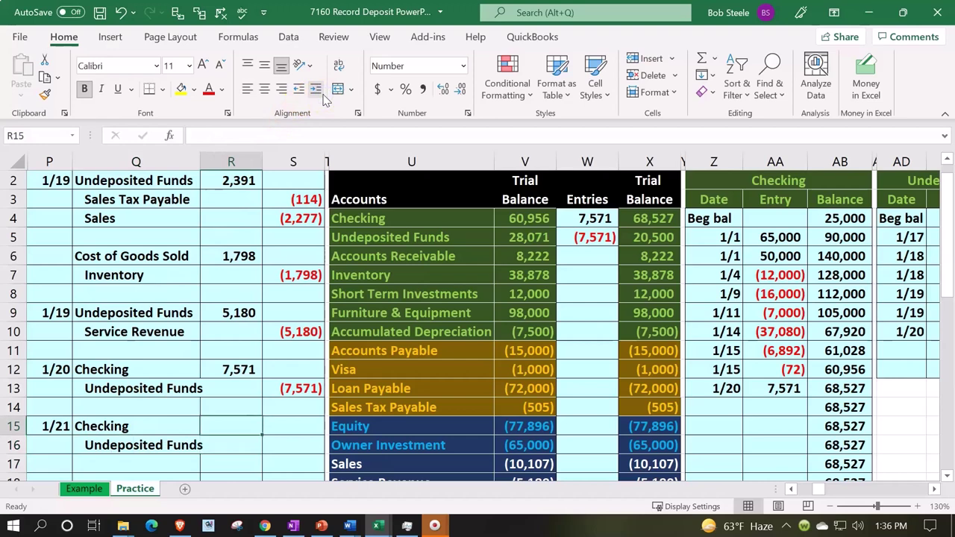
text(20500)
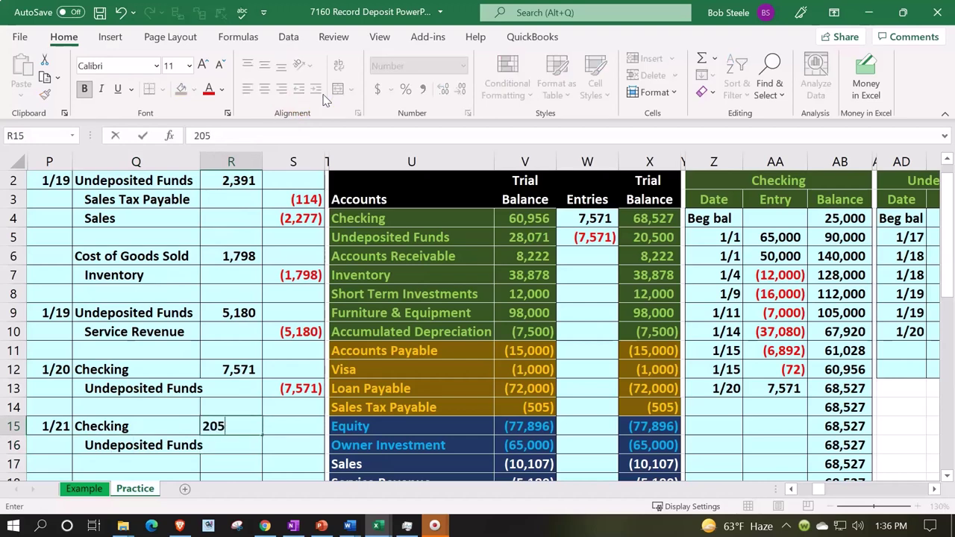
key(Return)
key(Right)
text(-)
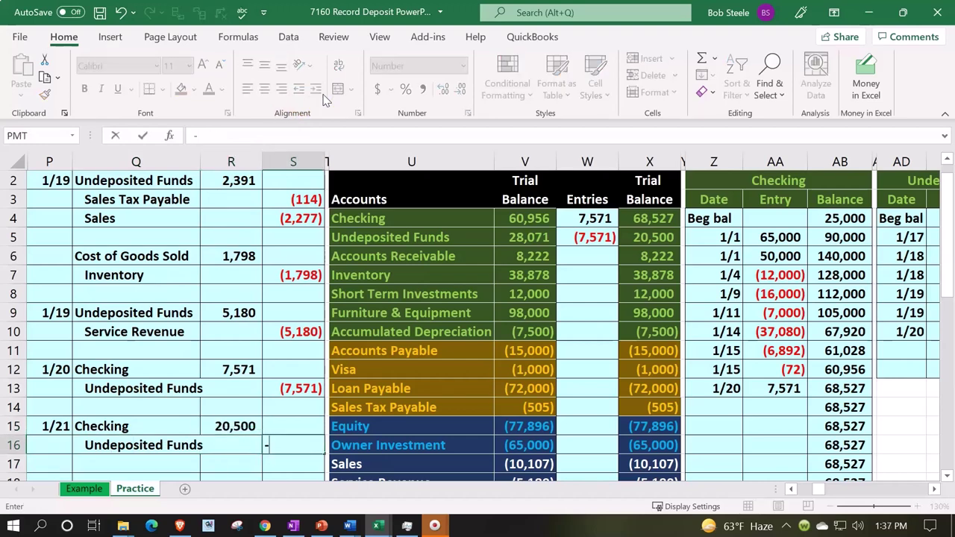
key(Left)
key(Up)
key(Return)
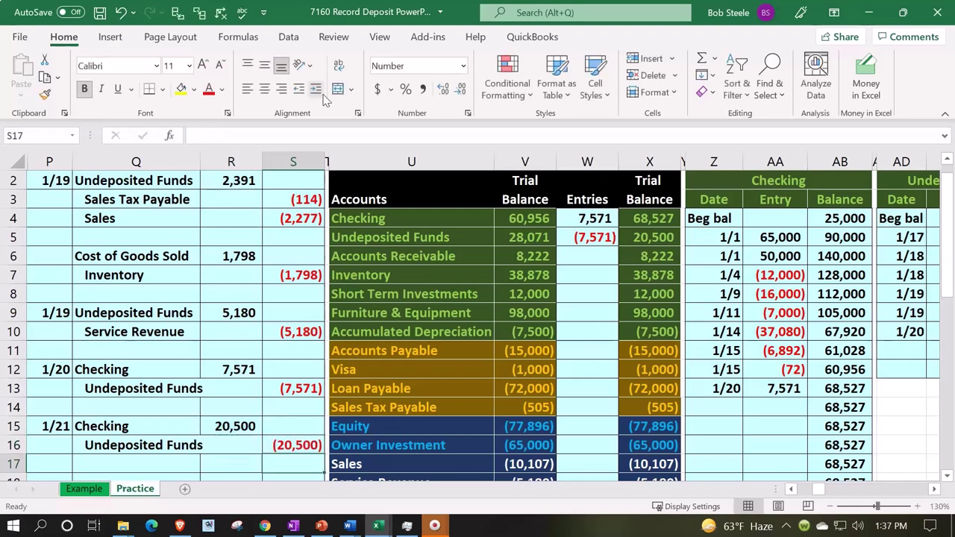
Post the 1/21 Checking debit to the trial balance by extending entries cell W4 to =R12+R15
drag(147, 425, 223, 424)
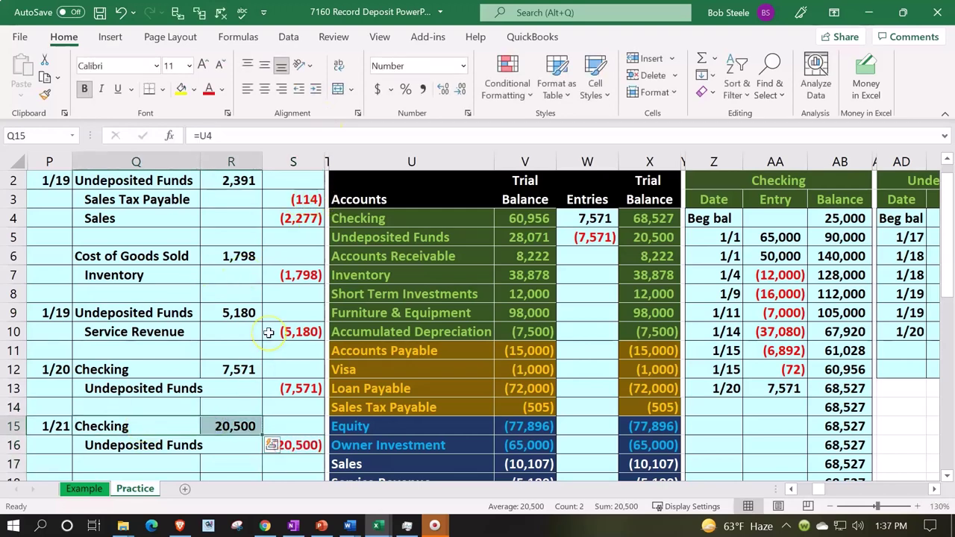
key(Right)
key(Right)
key(Right)
key(Right)
key(Right)
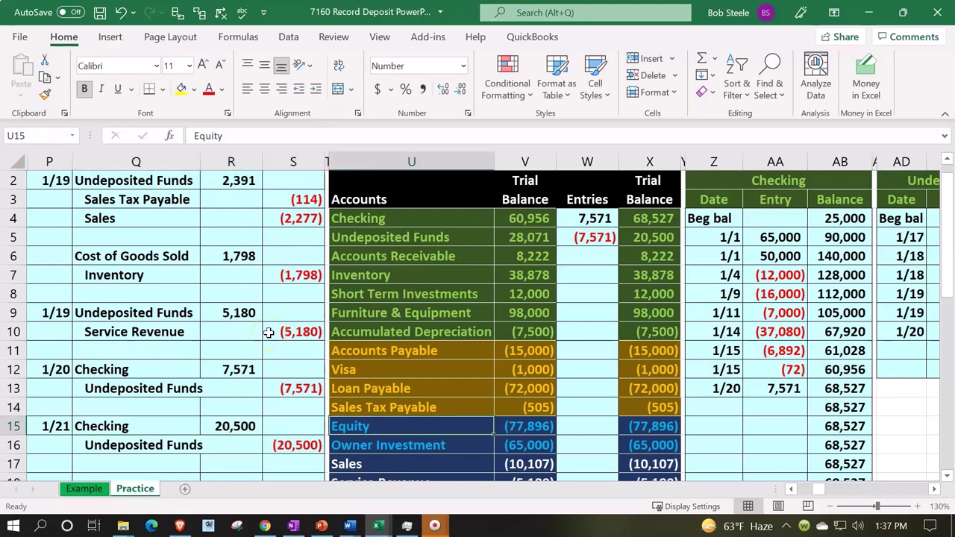
key(Up)
key(Up)
key(Up)
key(Up)
key(Up)
key(Up)
key(Up)
key(Up)
key(Up)
key(Up)
key(Up)
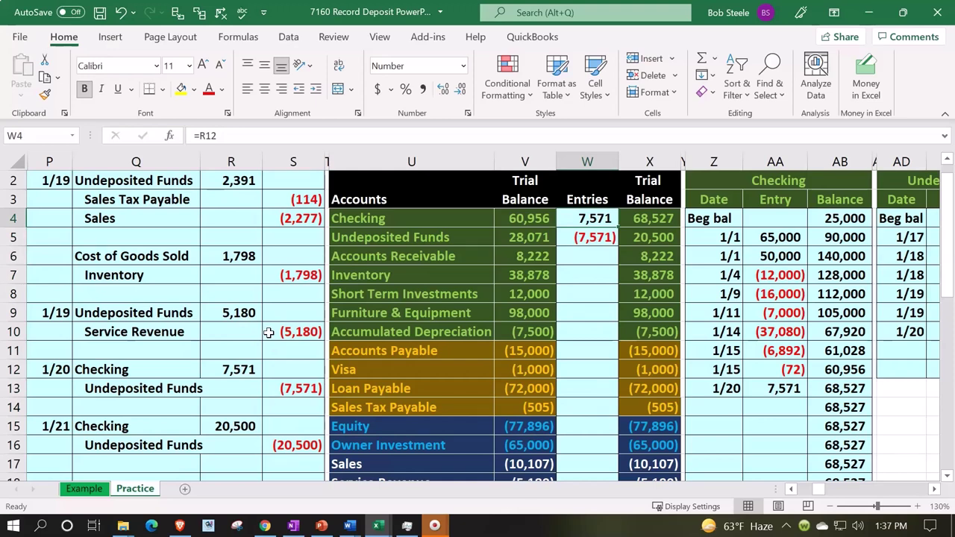
key(F2)
text(+)
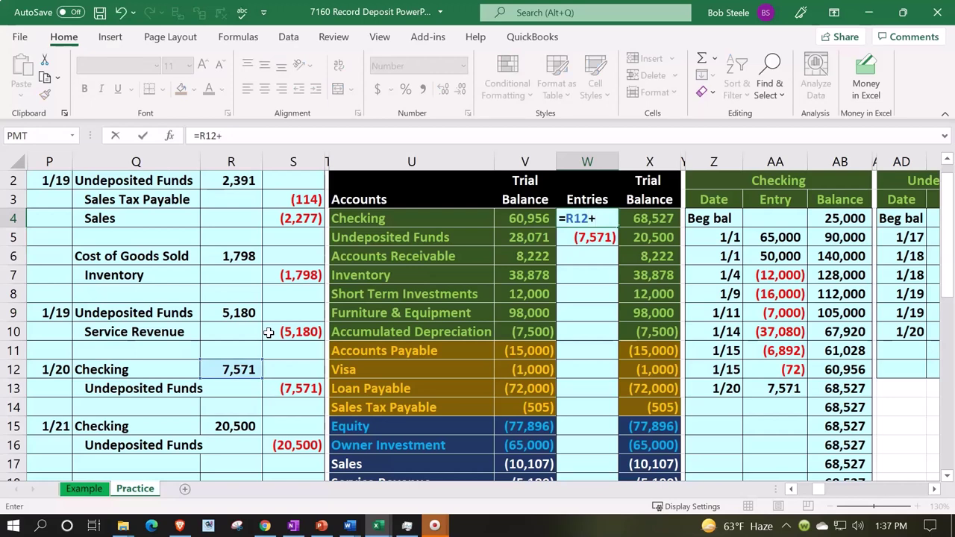
key(Down)
key(Down)
key(Down)
key(Down)
key(Down)
key(Down)
key(Down)
key(Down)
key(Down)
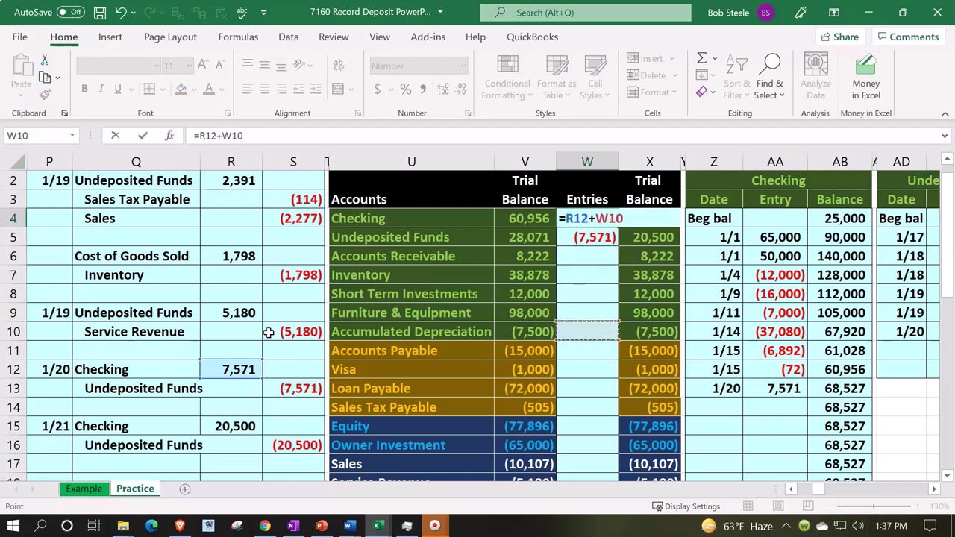
key(Down)
key(Down)
key(Left)
key(Left)
key(Left)
key(Left)
key(Left)
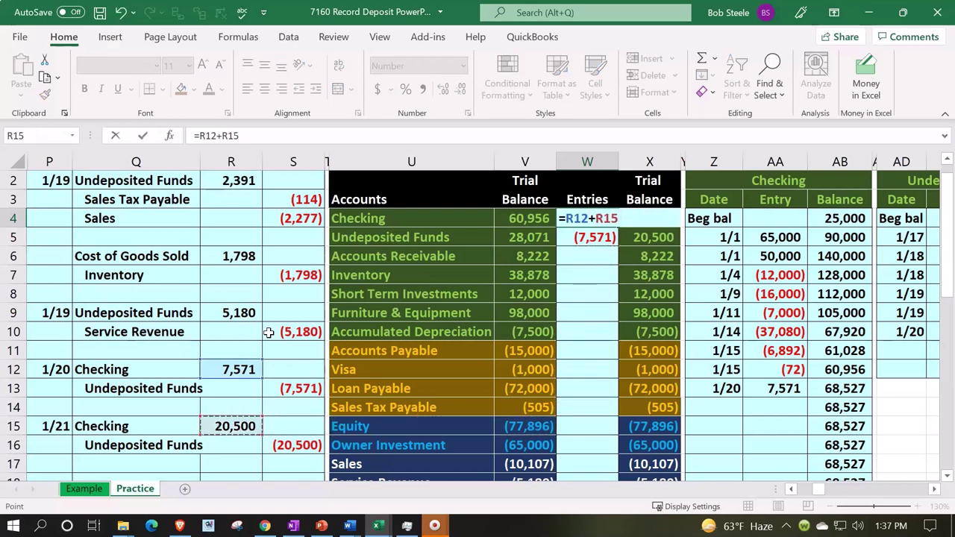
key(Return)
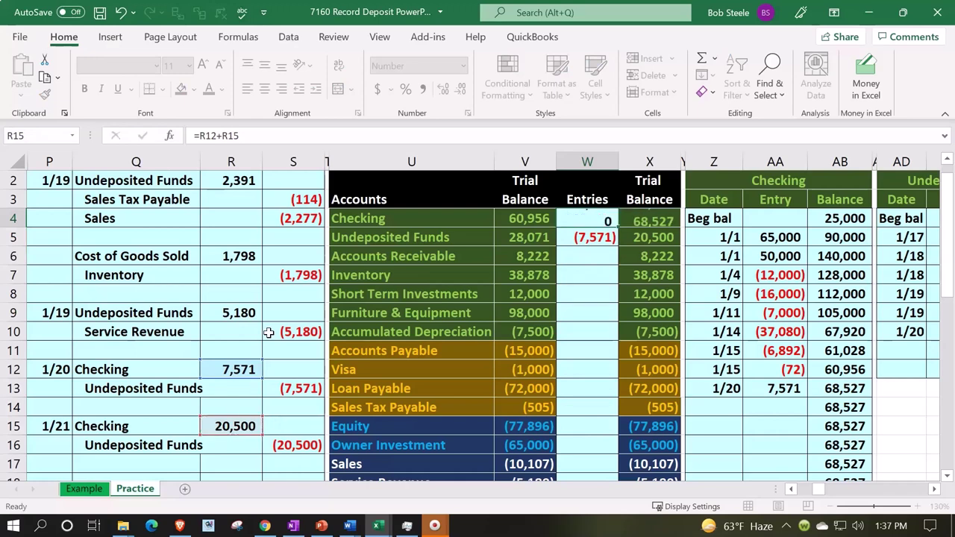
key(Up)
key(Right)
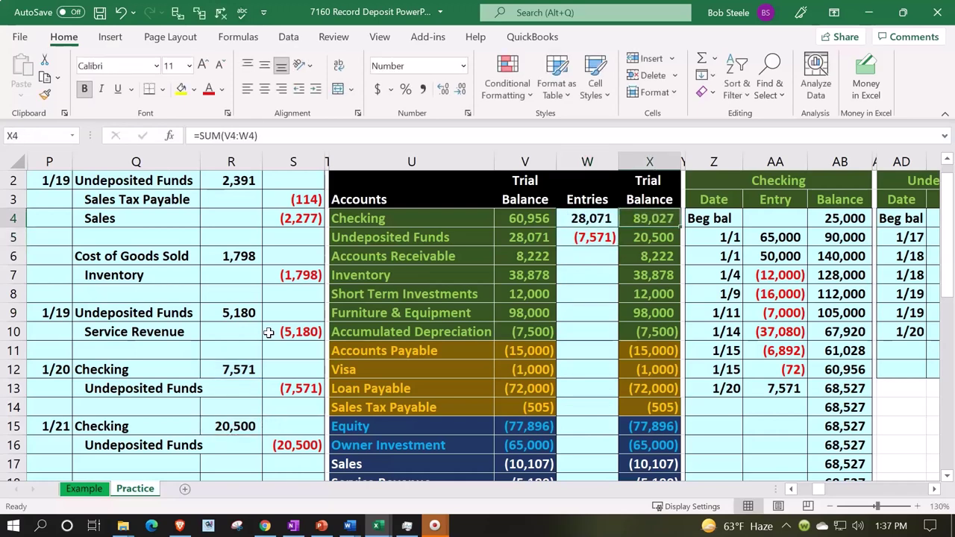
Post the 1/21 Undeposited Funds credit to the trial balance by extending entries cell W5 to =S13+S16
key(Down)
key(Down)
key(Down)
key(Down)
key(Down)
key(Down)
key(Down)
key(Down)
key(Down)
key(Down)
key(Down)
key(Down)
key(Left)
key(Left)
key(Left)
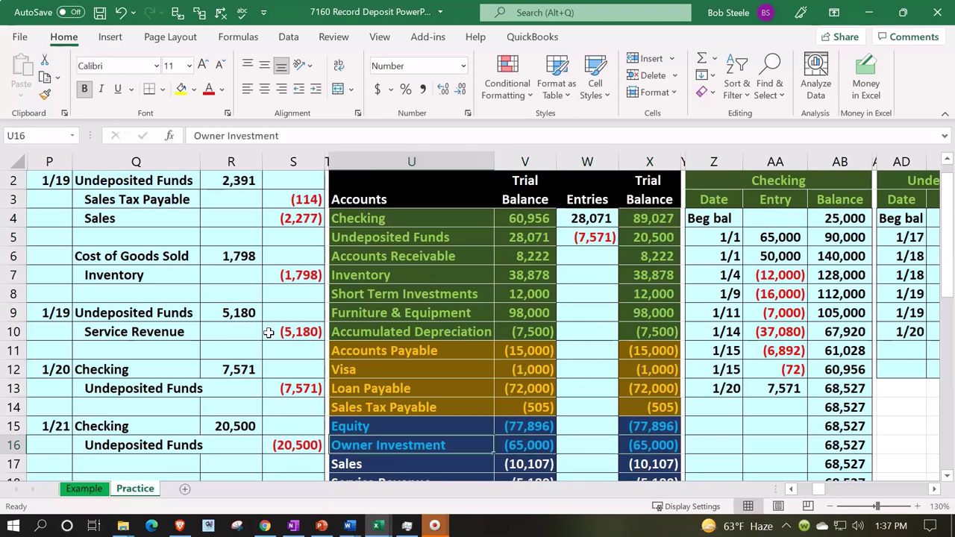
key(Left)
key(Left)
key(Right)
key(Right)
key(Right)
key(Right)
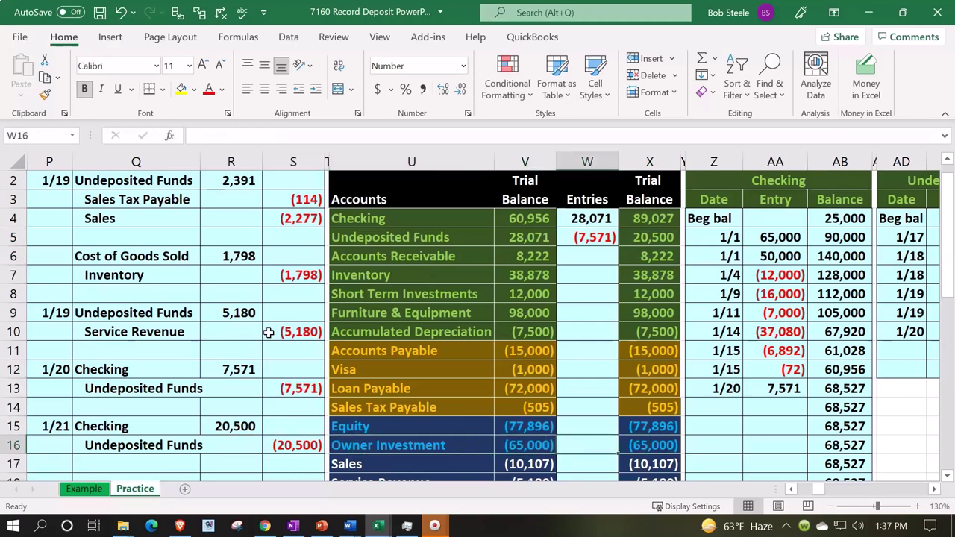
key(Up)
key(Up)
key(Up)
key(Up)
key(Up)
key(Up)
key(Up)
key(Up)
key(Up)
key(Up)
key(Up)
key(Up)
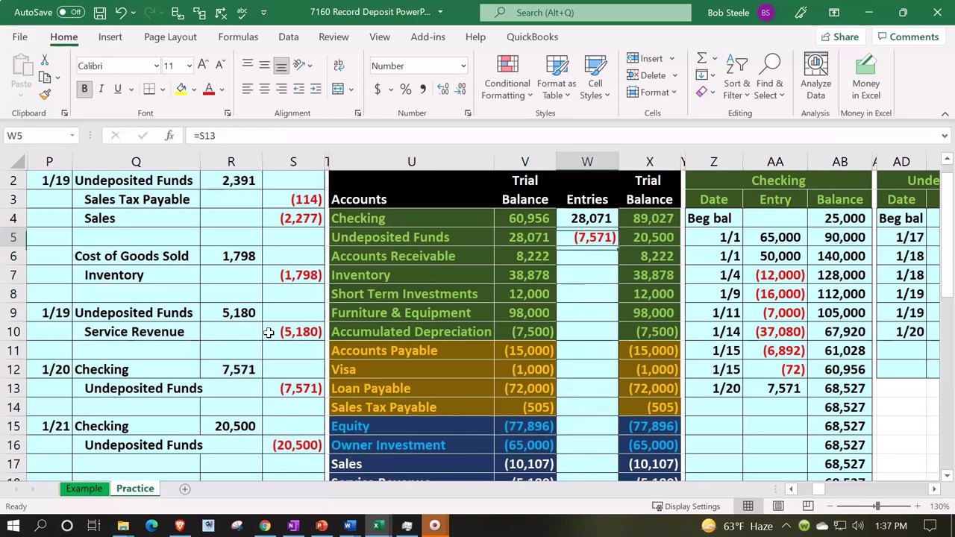
key(Down)
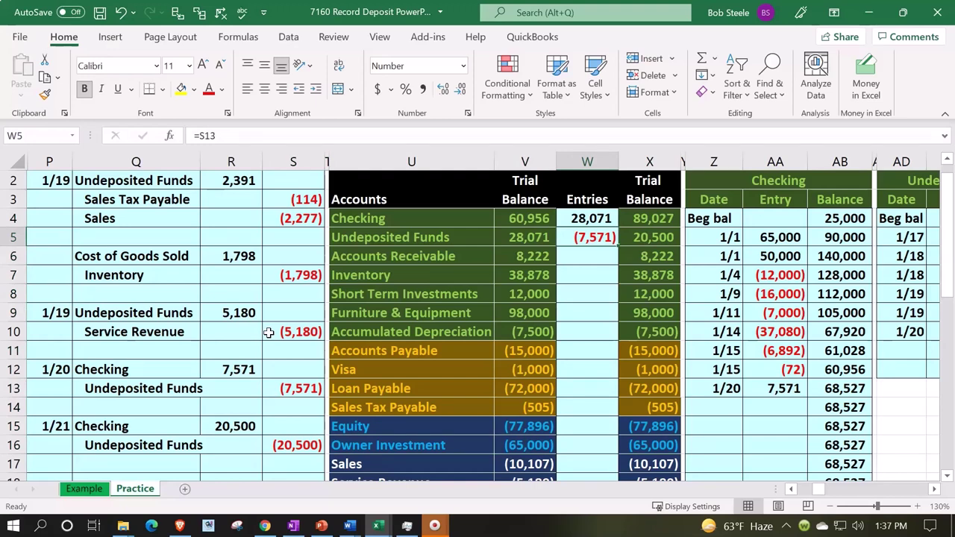
key(F2)
text(+)
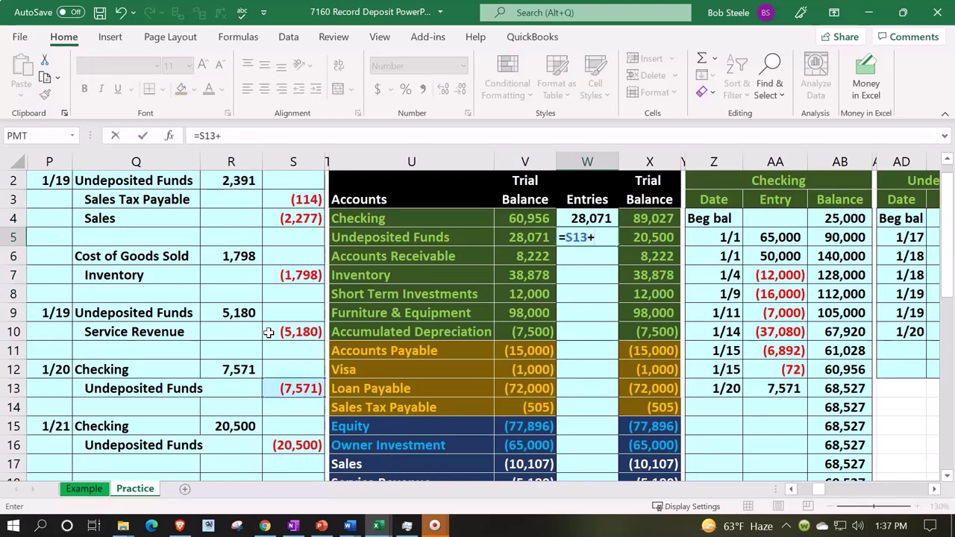
key(Down)
key(Down)
key(Down)
key(Down)
key(Down)
key(Down)
key(Down)
key(Down)
key(Down)
key(Down)
key(Down)
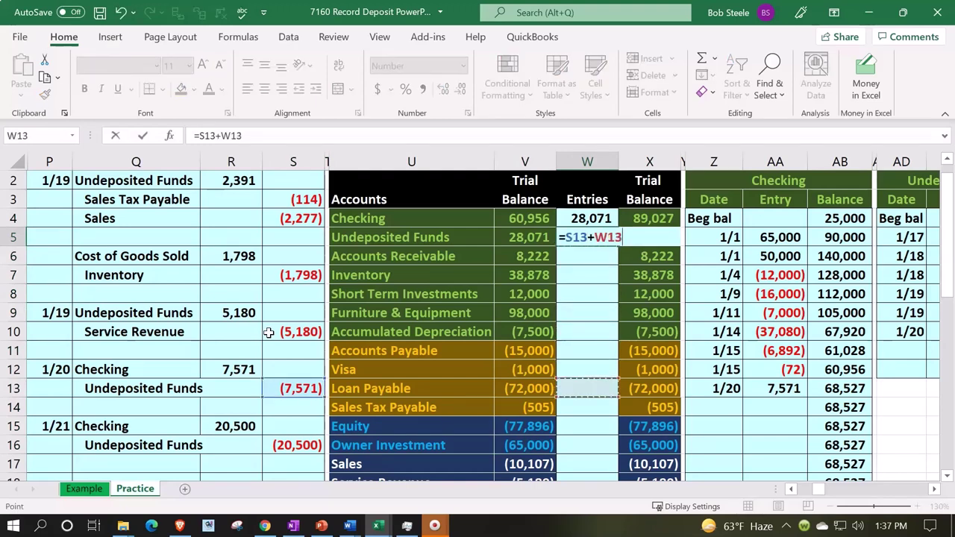
key(Left)
key(Left)
key(Left)
key(Return)
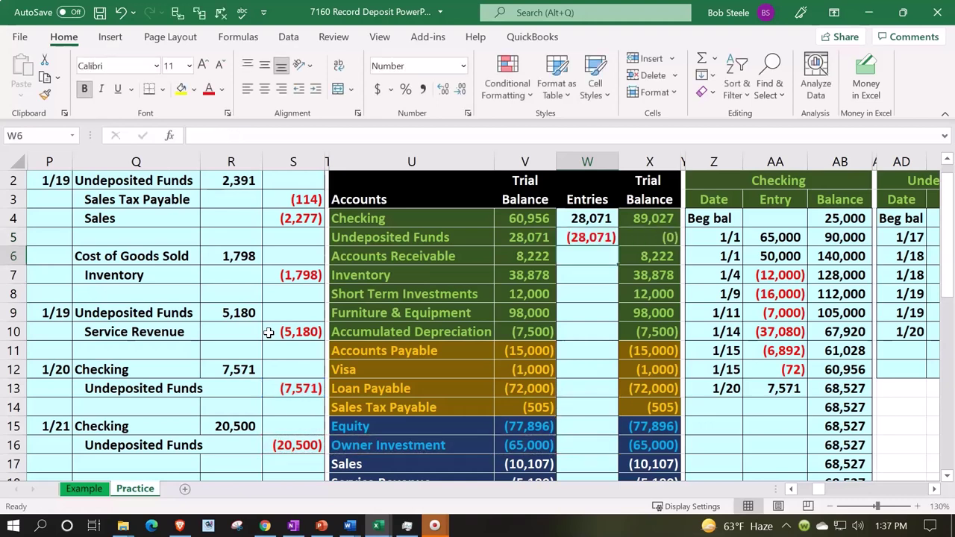
key(Right)
key(Up)
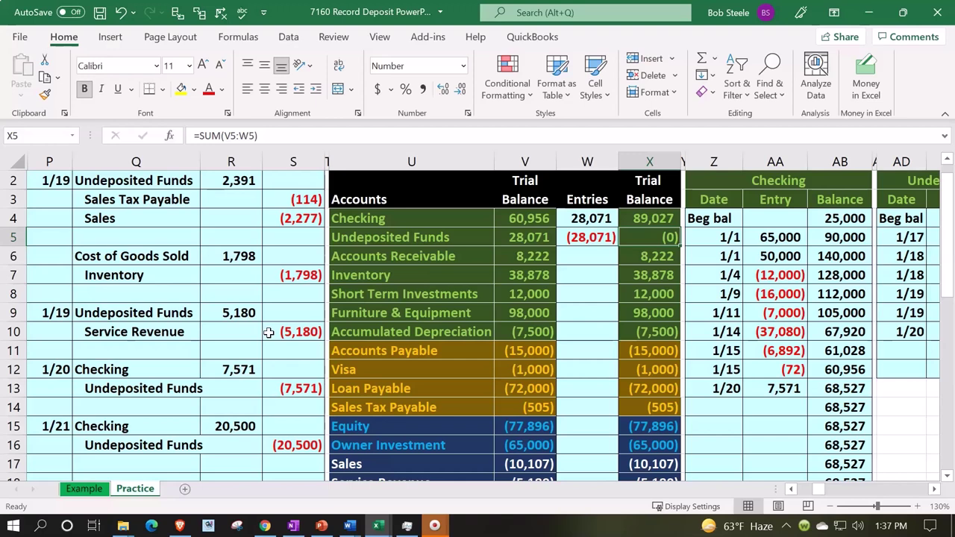
Enter the date 1/21 in cell Z14 of the Checking ledger account for the second deposit
click(174, 426)
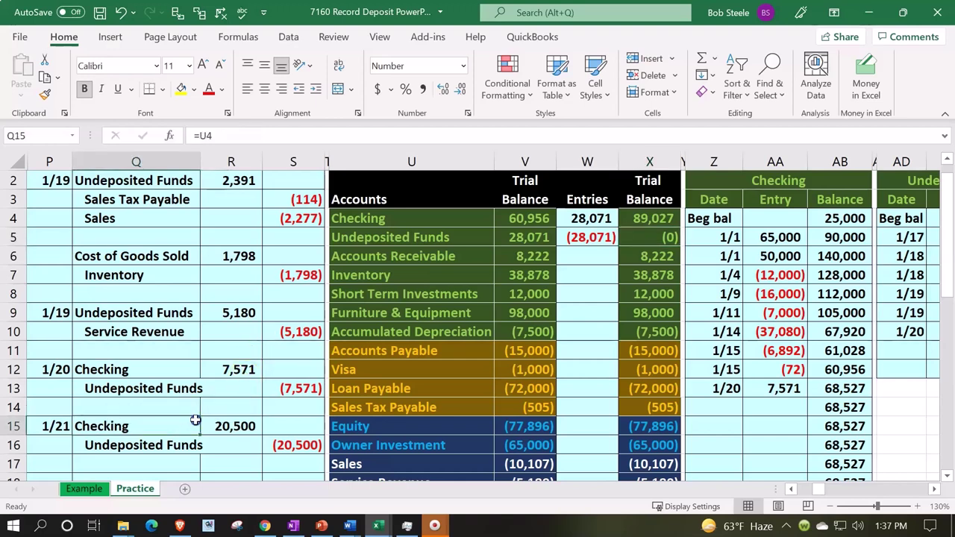
drag(194, 422, 203, 422)
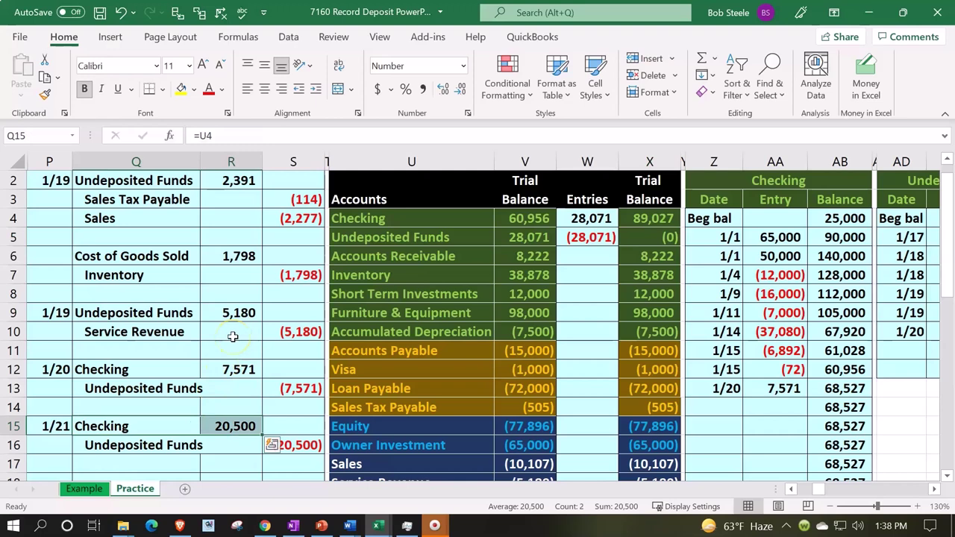
key(Right)
key(Right)
key(Right)
key(Right)
key(Right)
key(Right)
key(Right)
key(Right)
key(Up)
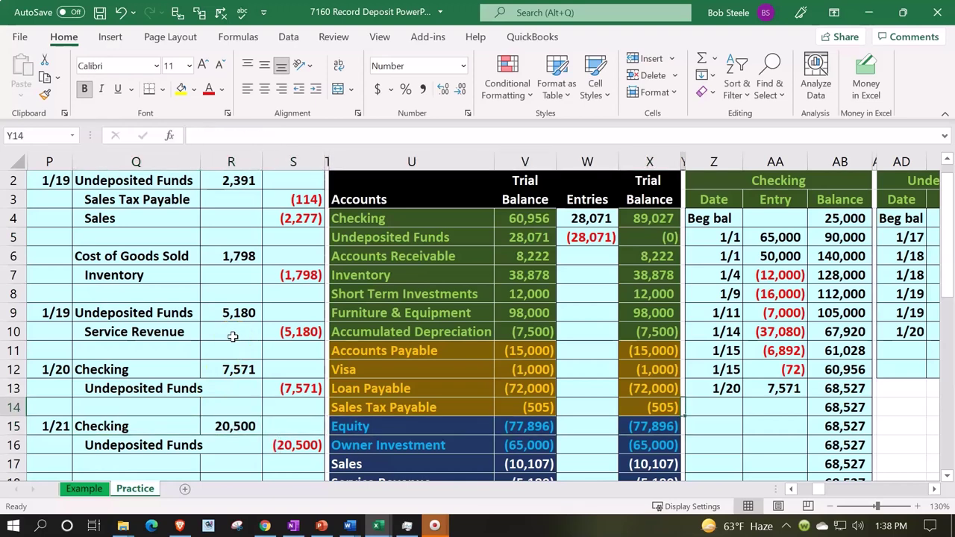
key(Right)
text(1/21)
key(Return)
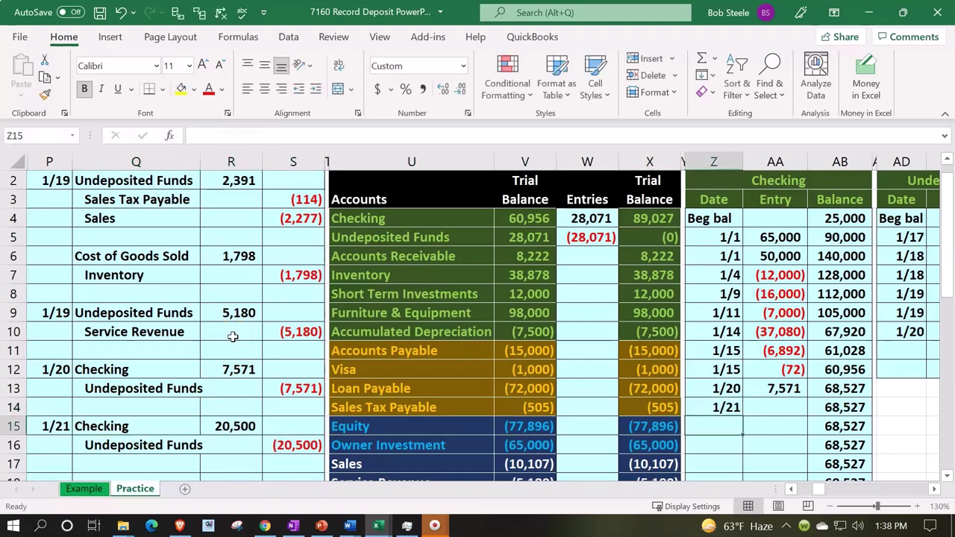
Set the Checking ledger entry in AA14 to the 1/21 debit by linking it to journal cell R15
key(Up)
key(Right)
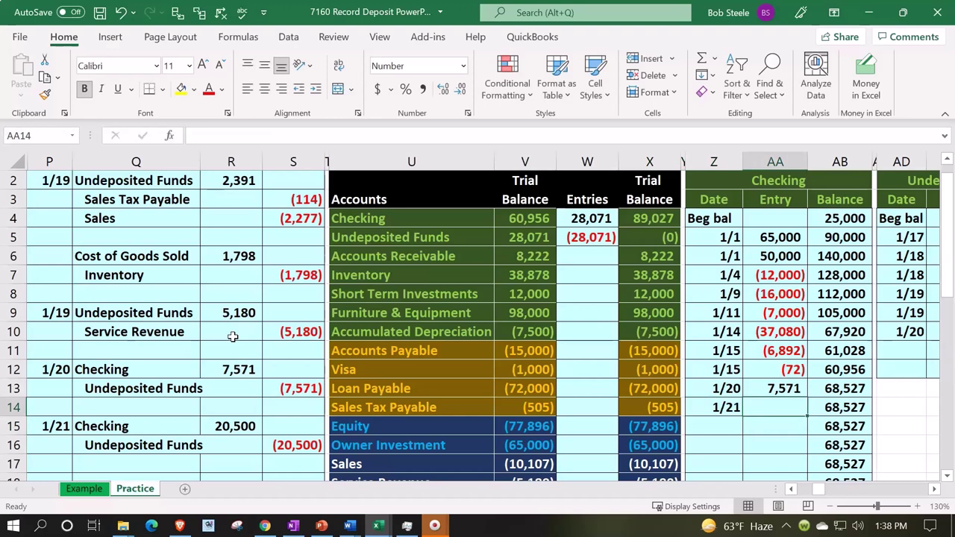
text(=)
key(Left)
key(Left)
key(Left)
key(Left)
key(Left)
key(Left)
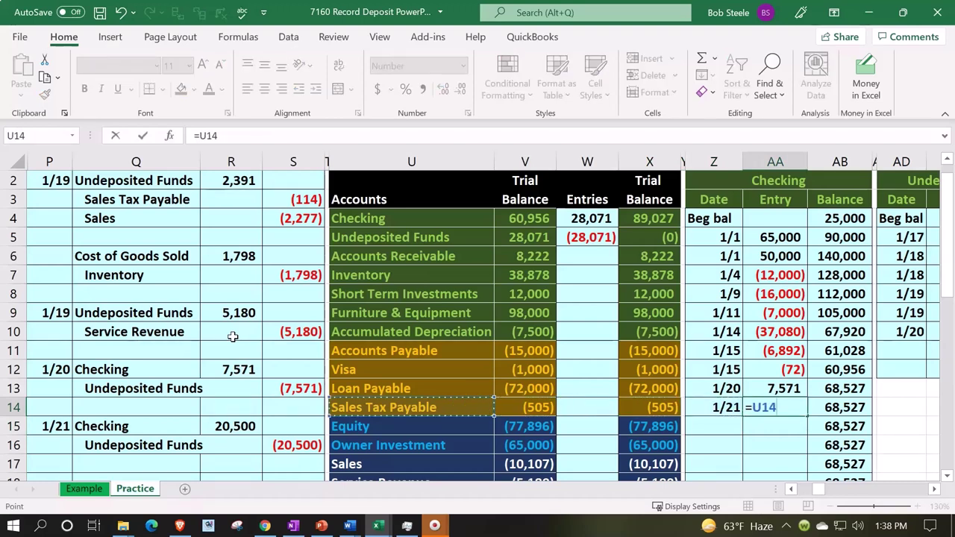
key(Left)
key(Left)
key(Left)
key(Down)
key(Up)
key(Return)
Compare the running Checking ledger balance in AB14 with trial balance cell X4, and examine the check formula in Z1
key(Up)
key(Up)
key(Right)
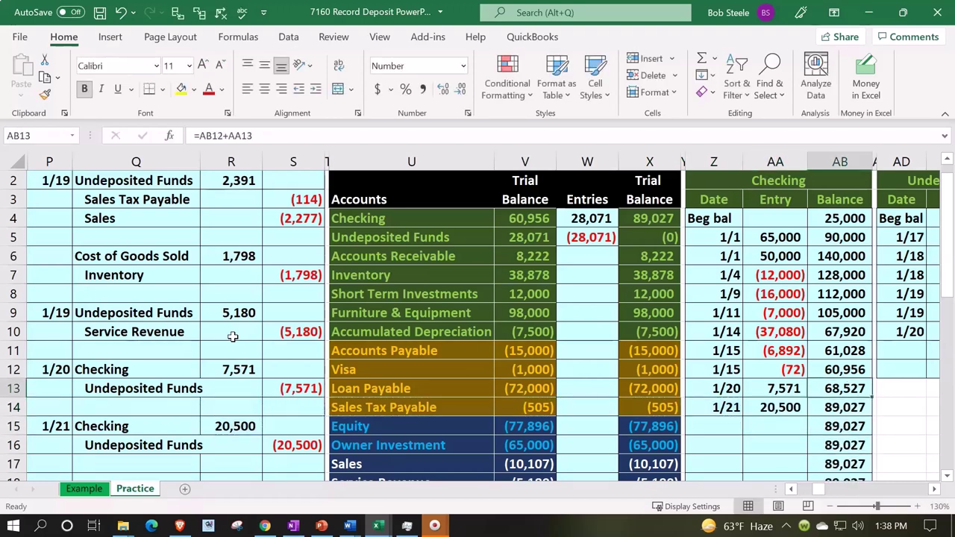
key(Down)
key(Left)
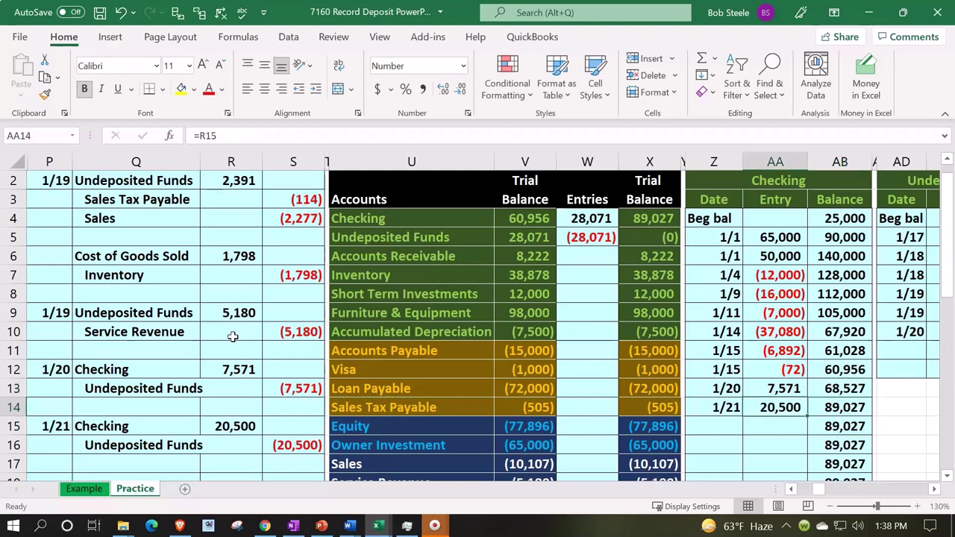
key(Right)
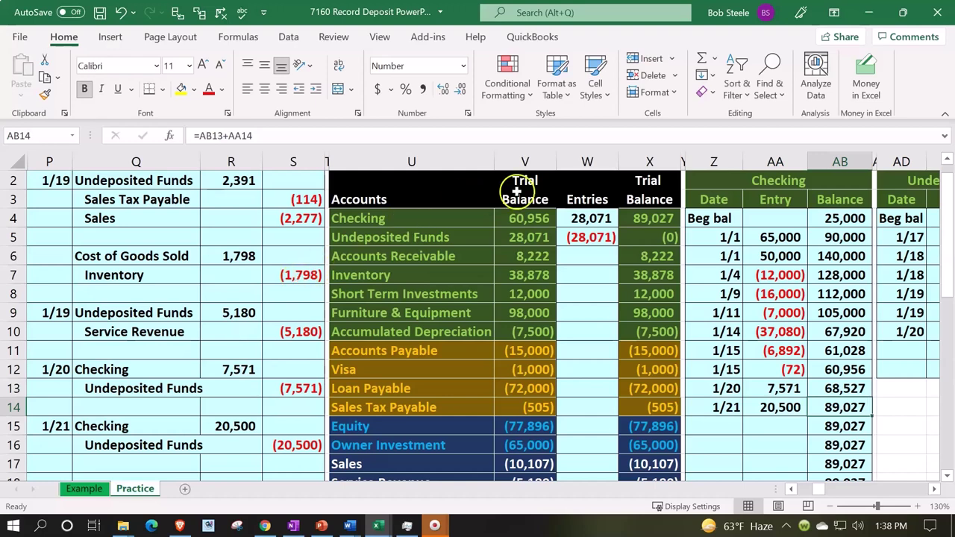
click(651, 221)
scroll(650, 222, up, 1)
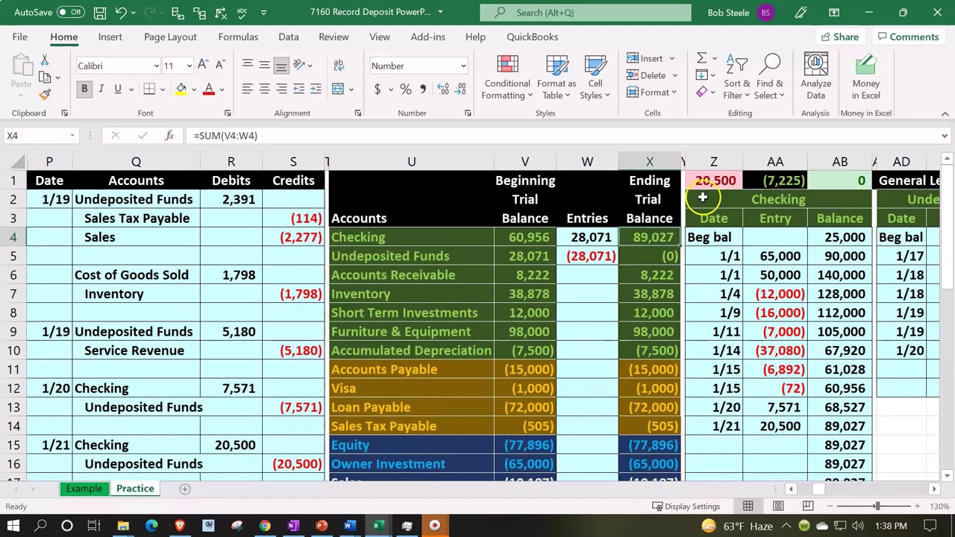
click(717, 181)
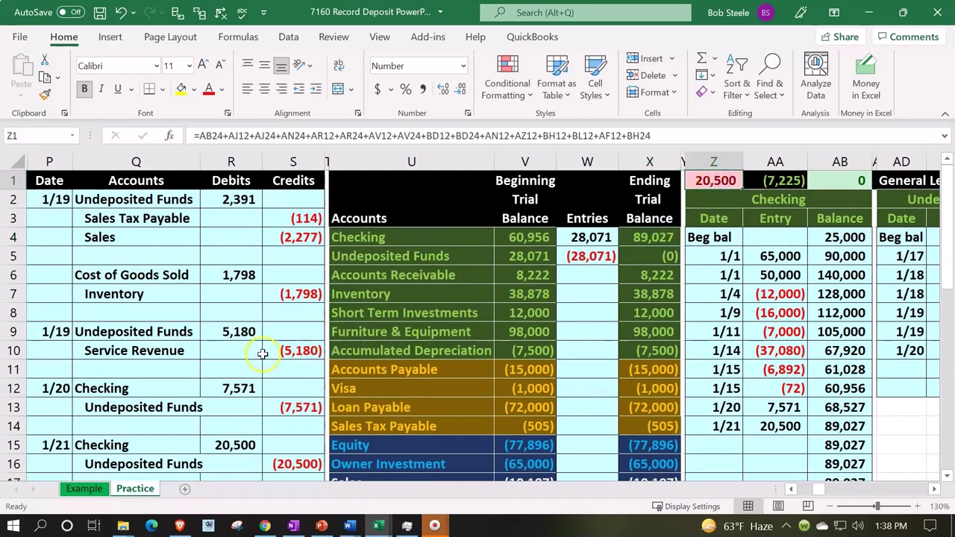
Enter the date 1/21 in cell AD11 of the Undeposited Funds ledger account for the second deposit
scroll(239, 373, down, 1)
drag(171, 407, 273, 403)
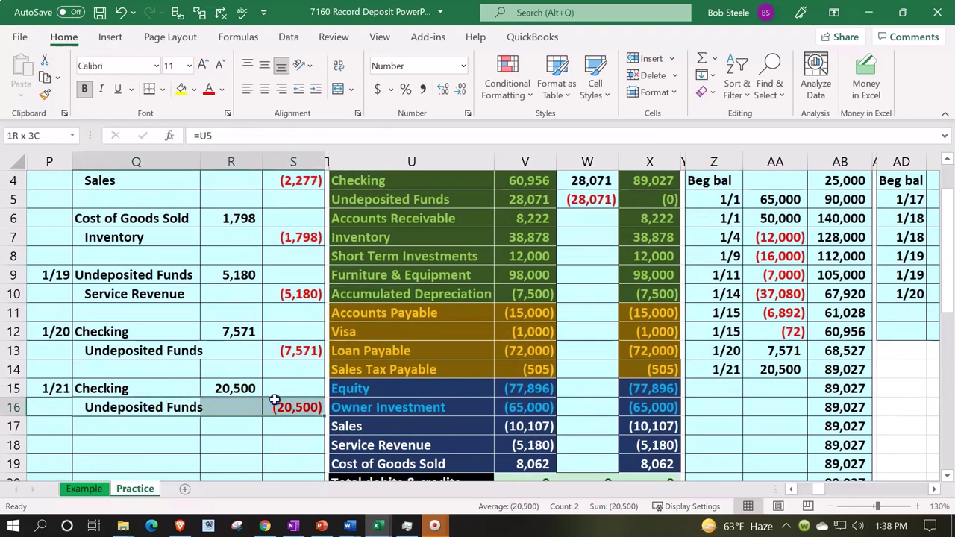
key(Up)
key(Up)
key(Up)
key(Up)
key(Up)
key(Up)
key(Up)
key(Up)
key(Up)
key(Up)
key(Up)
key(Up)
key(Up)
key(Up)
key(Up)
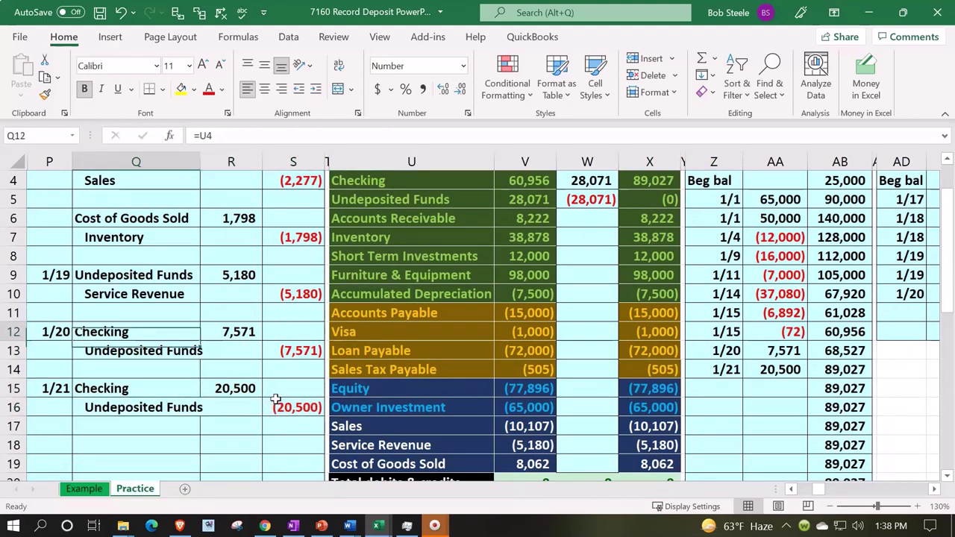
key(Down)
key(Down)
key(Down)
key(Down)
key(Right)
key(Right)
key(Right)
key(Right)
key(Right)
key(Right)
key(Right)
key(Right)
key(Right)
key(Right)
key(Right)
key(Right)
key(Right)
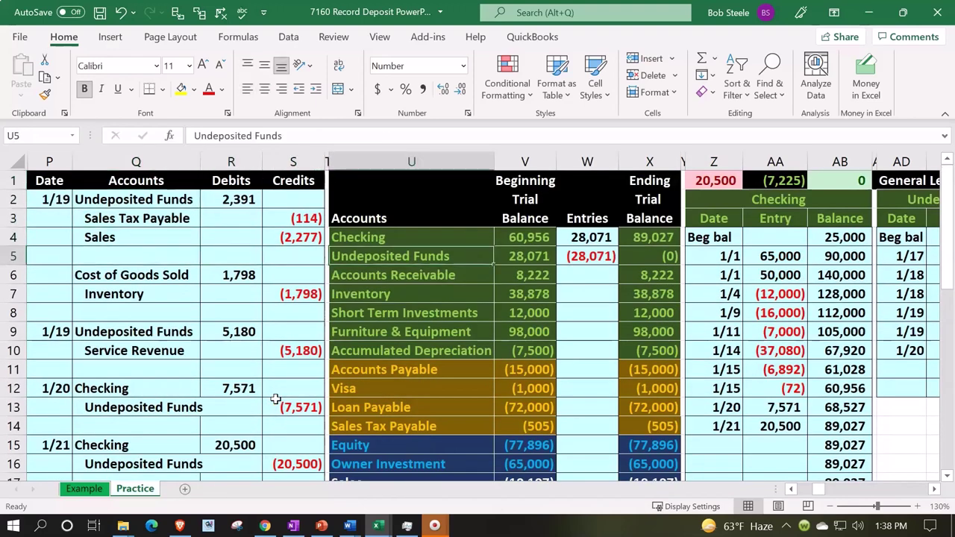
key(Right)
key(Right)
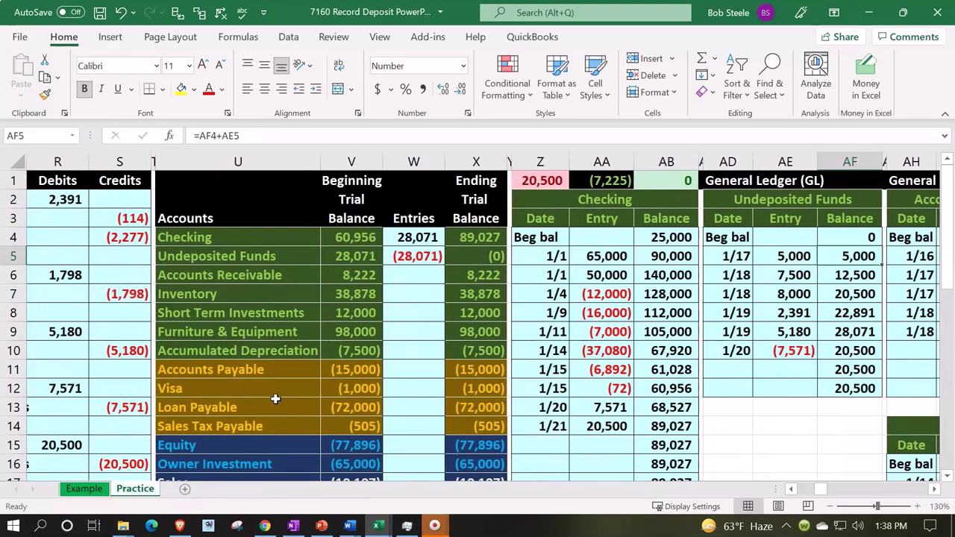
key(Down)
key(Down)
key(Down)
key(Down)
key(Down)
key(Down)
key(Down)
key(Left)
key(Left)
key(Up)
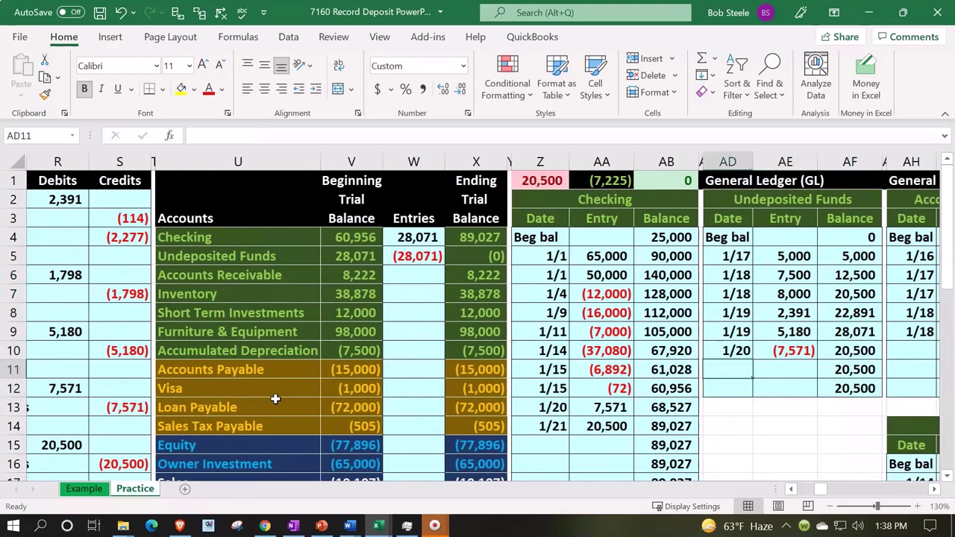
text(1/21)
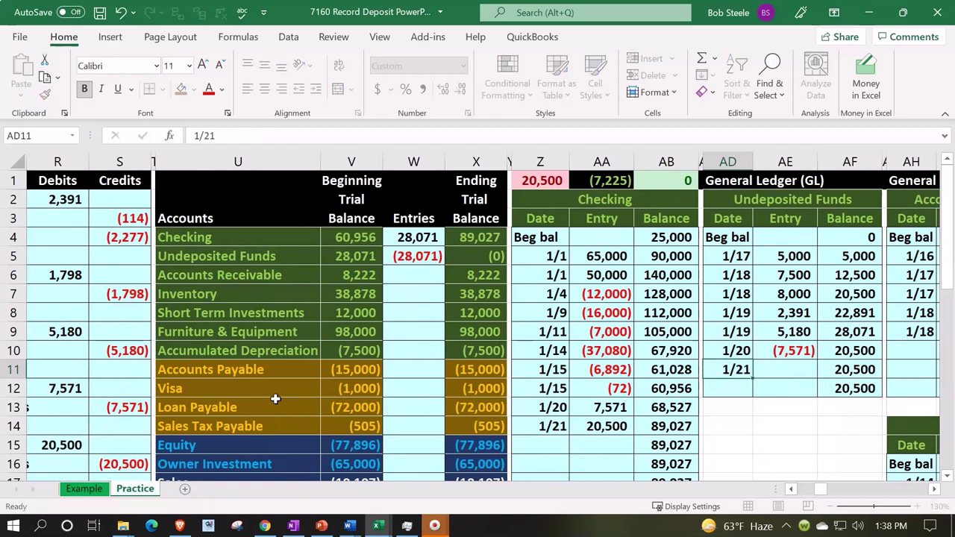
key(Tab)
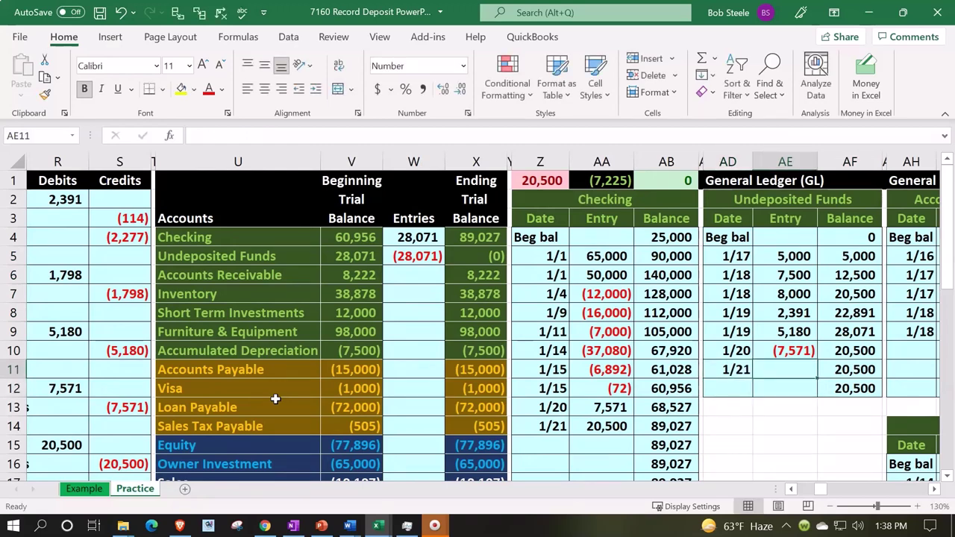
Set the Undeposited Funds ledger entry in AE11 to the 1/21 credit by linking it to journal cell S16
text(=)
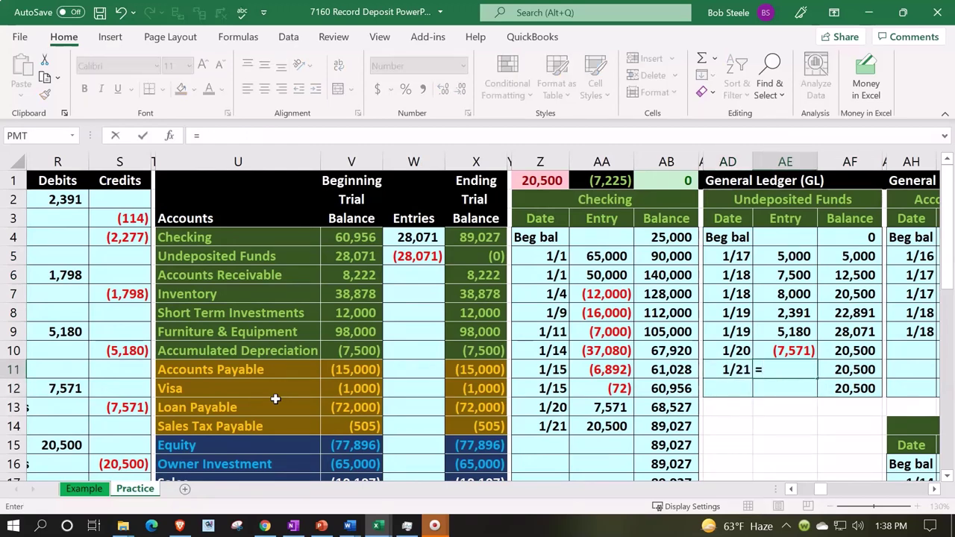
key(Left)
key(Left)
key(Left)
key(Left)
key(Left)
key(Left)
key(Left)
key(Left)
key(Left)
key(Left)
key(Left)
key(Left)
key(Left)
key(Left)
key(Left)
key(Down)
key(Down)
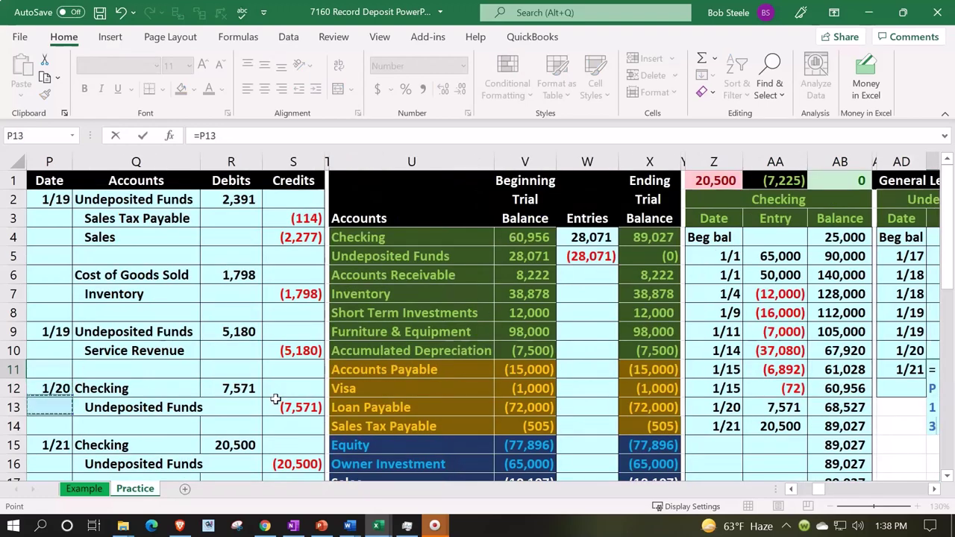
key(Down)
key(Down)
key(Down)
key(Down)
key(Down)
key(Right)
key(Right)
key(Right)
key(Up)
key(Up)
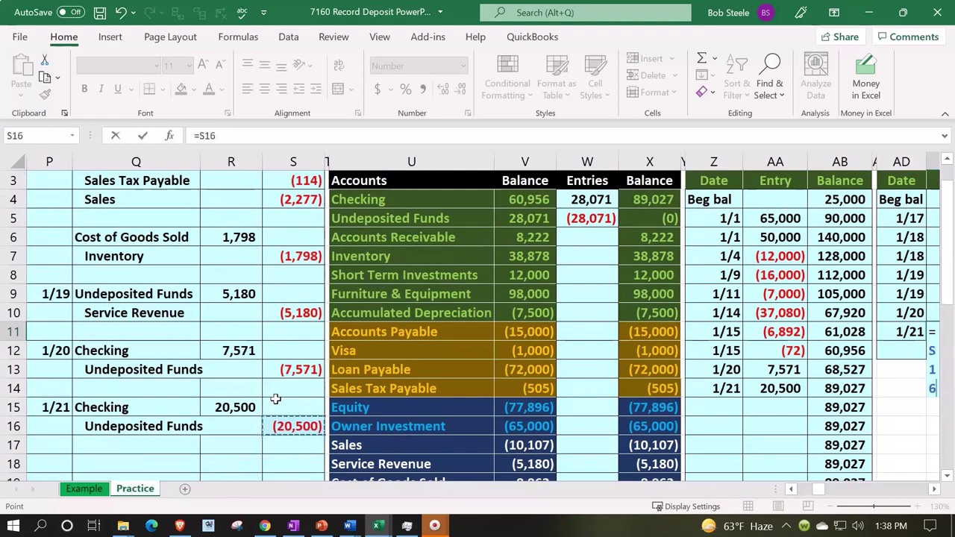
key(Return)
Compare the Undeposited Funds ledger balance in AF11 with trial balance cell X5, and examine check cell Z1 and the trial balance totals
key(Right)
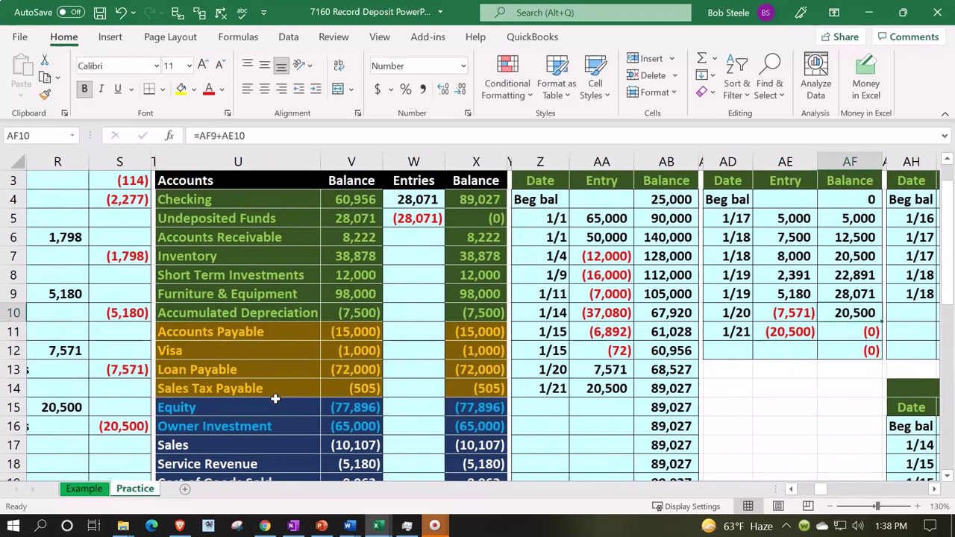
key(Up)
key(Left)
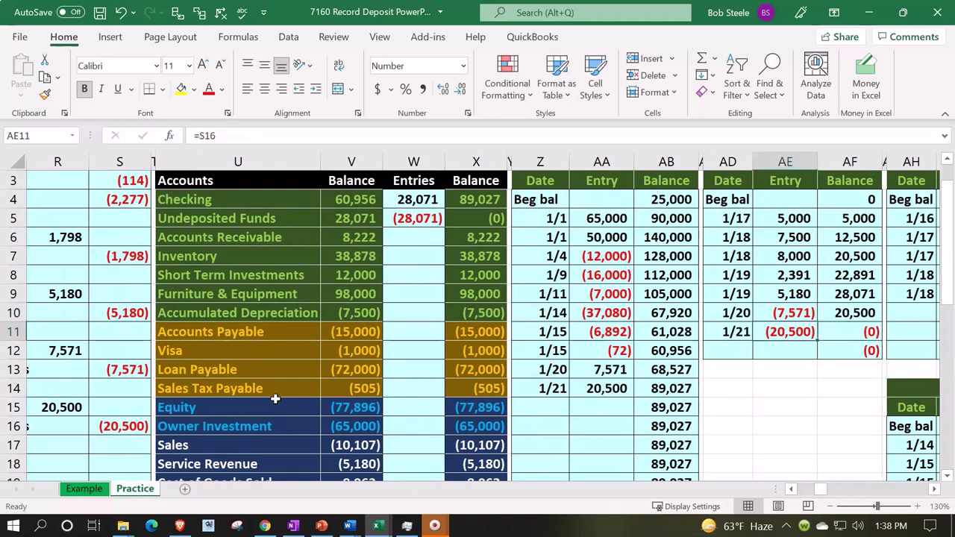
key(Right)
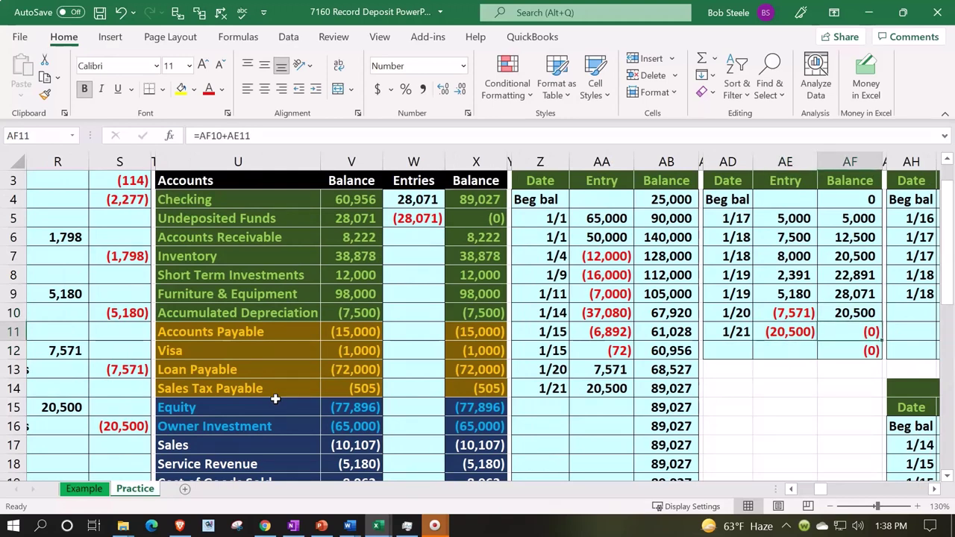
click(467, 218)
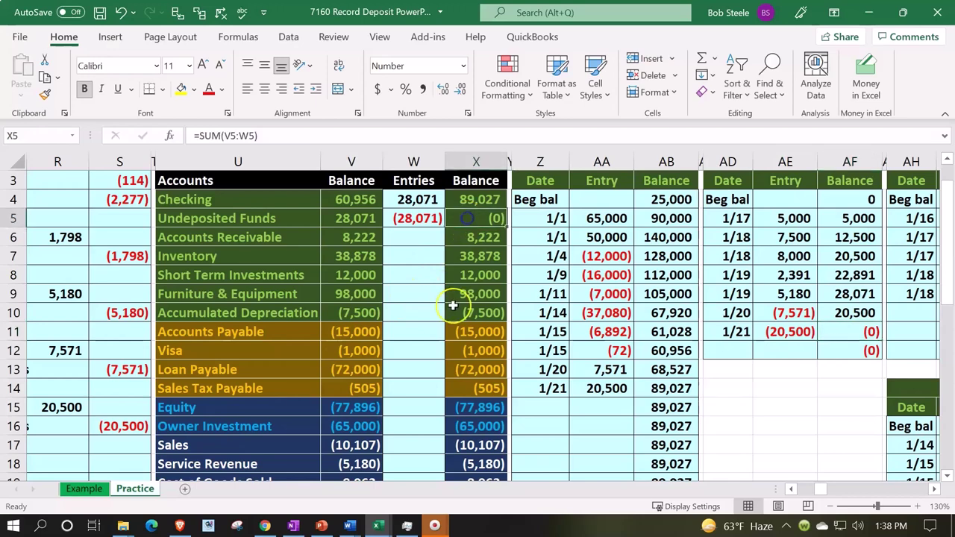
scroll(453, 306, up, 1)
click(539, 183)
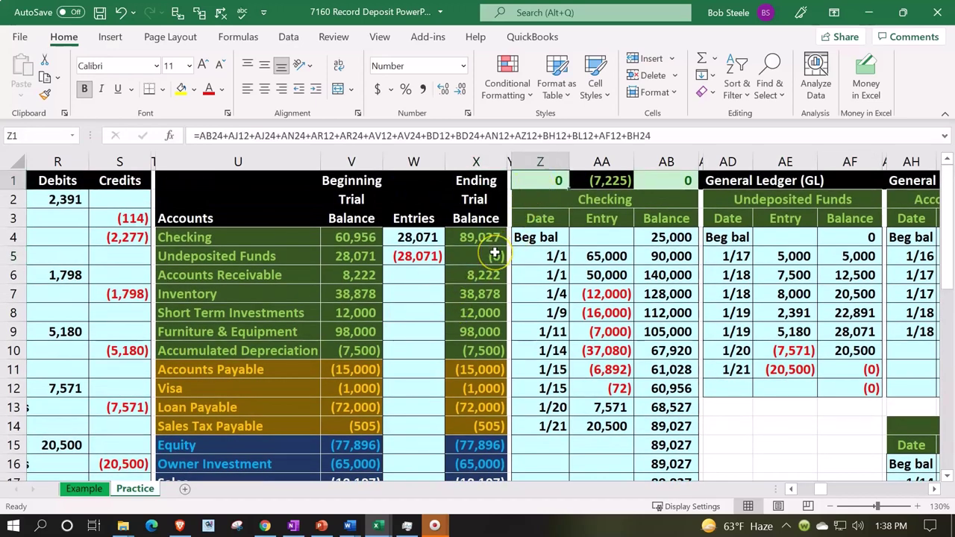
scroll(494, 254, down, 1)
scroll(495, 254, down, 2)
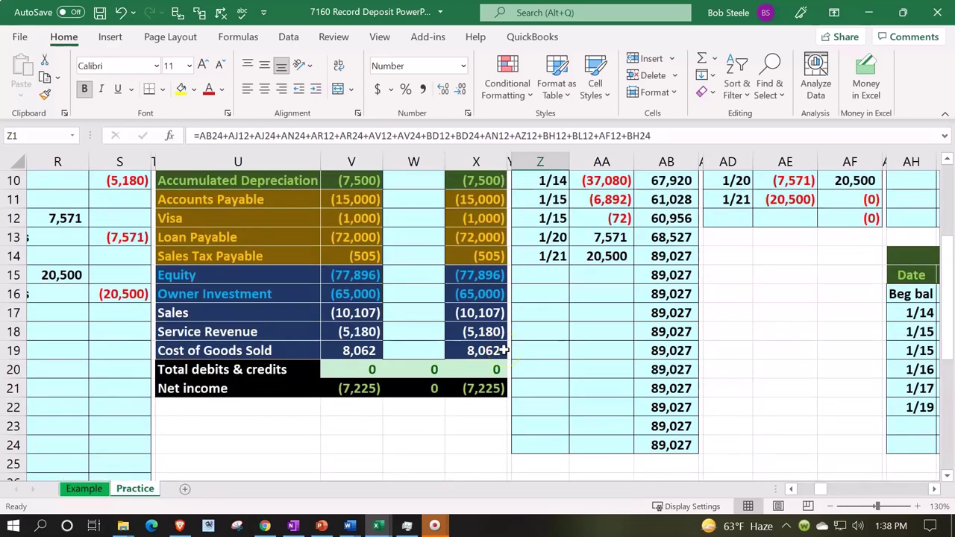
scroll(505, 351, up, 3)
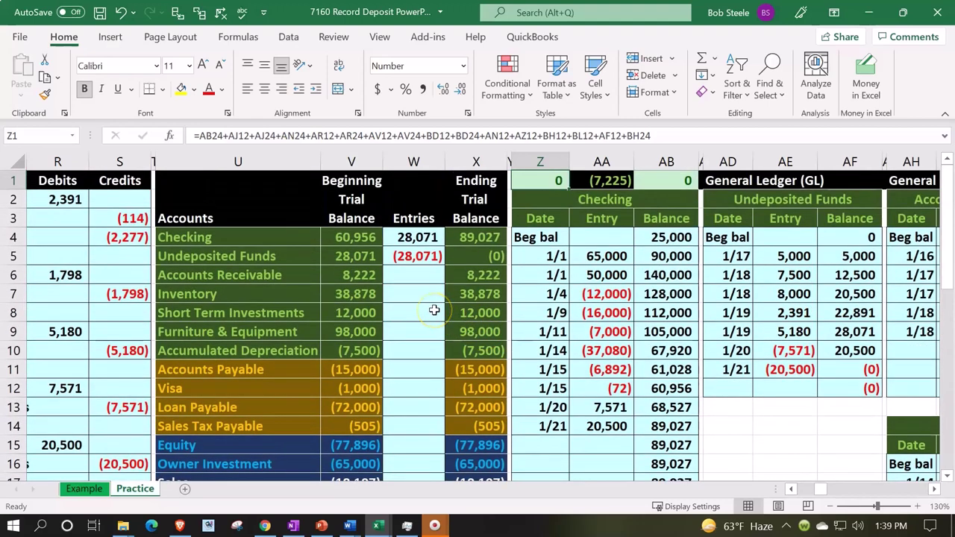
Compare the beginning Undeposited Funds balance in V5 with the two deposit entries in Checking ledger cells AA13:AA14 and the running balance in AB14
click(356, 253)
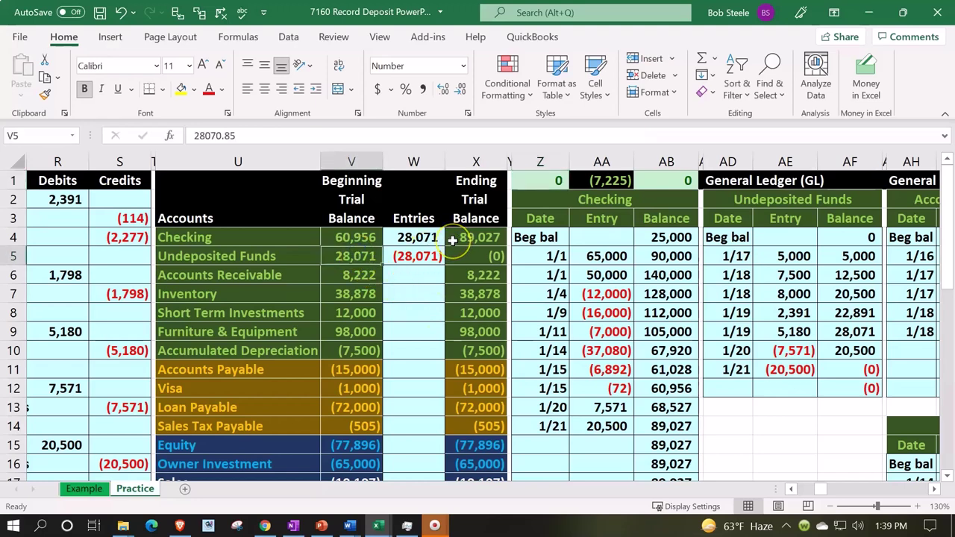
drag(602, 407, 605, 426)
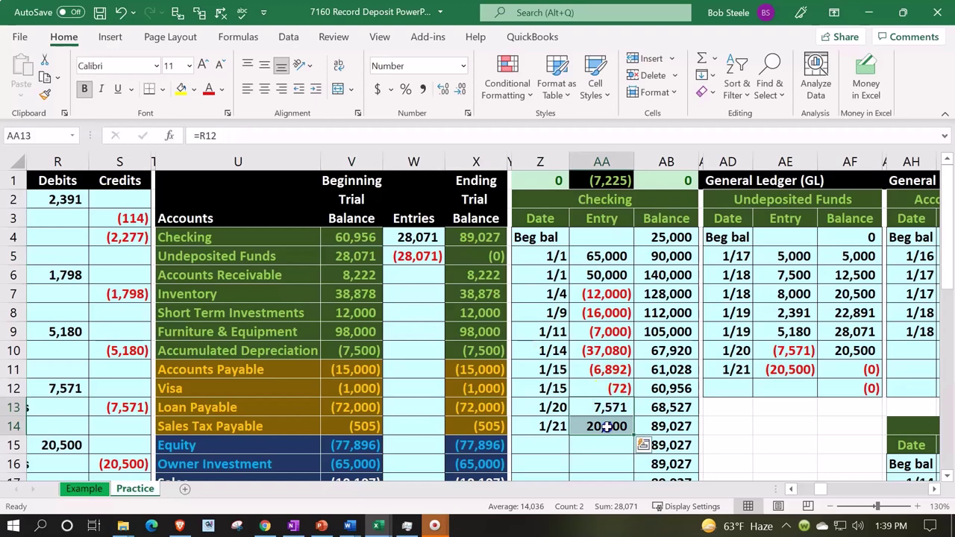
click(663, 426)
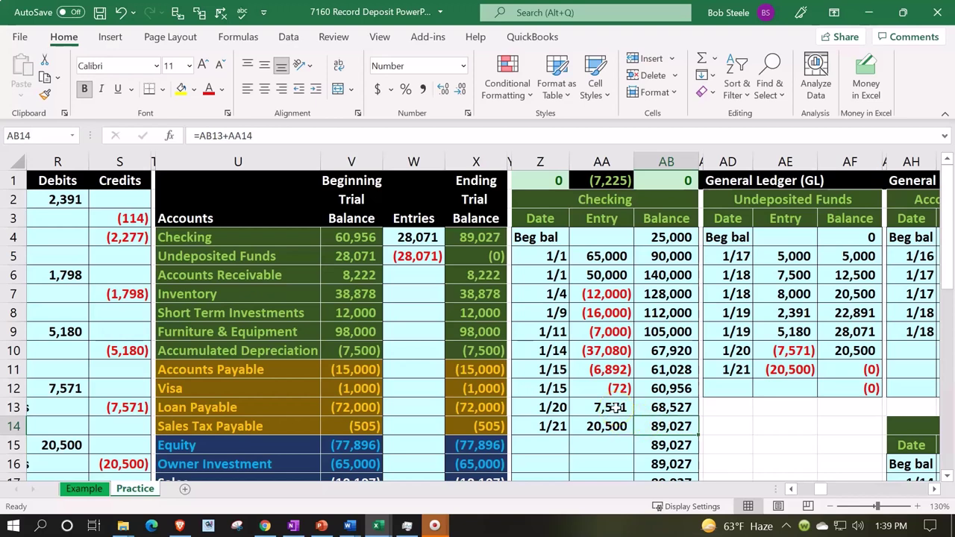
drag(616, 407, 613, 422)
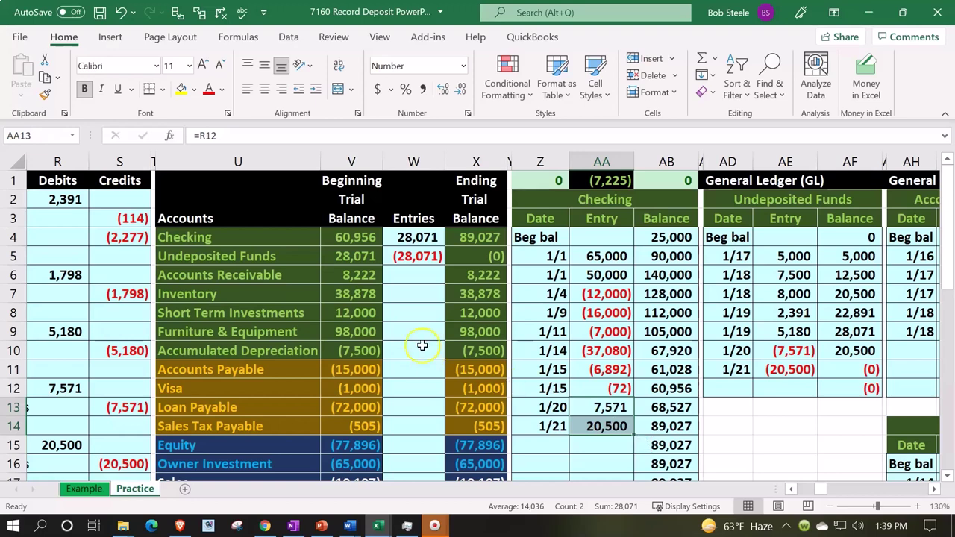
click(354, 260)
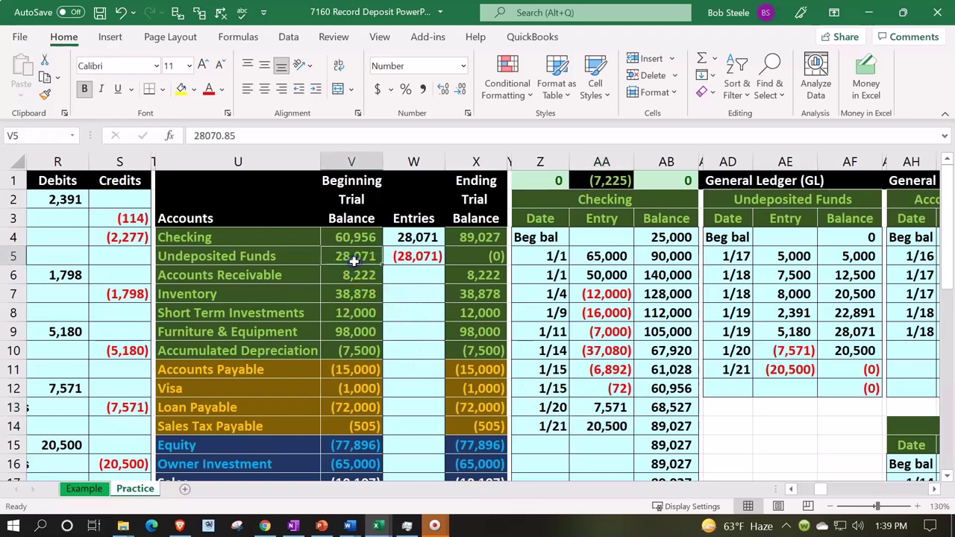
mouse_move(604, 415)
mouse_down()
mouse_move(601, 408)
mouse_move(600, 420)
mouse_up()
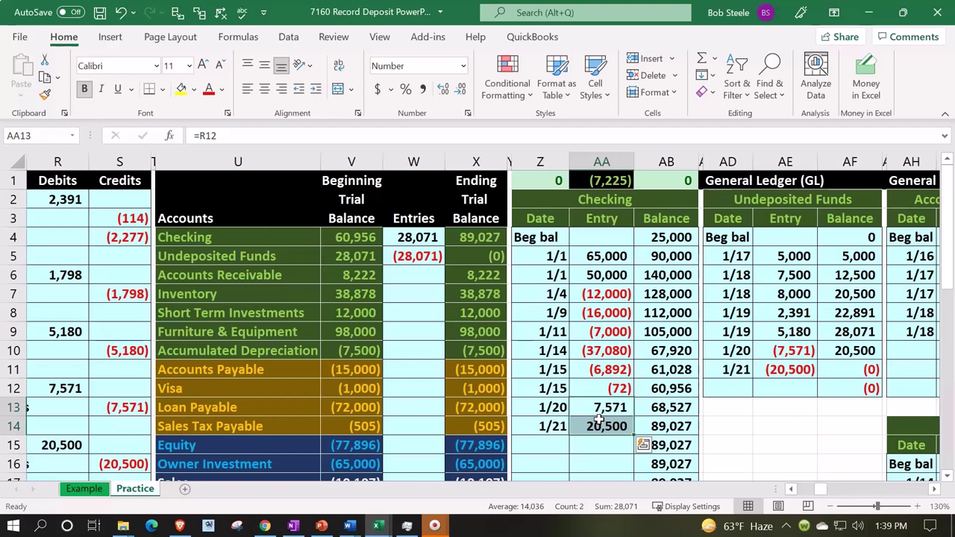
drag(608, 406, 610, 438)
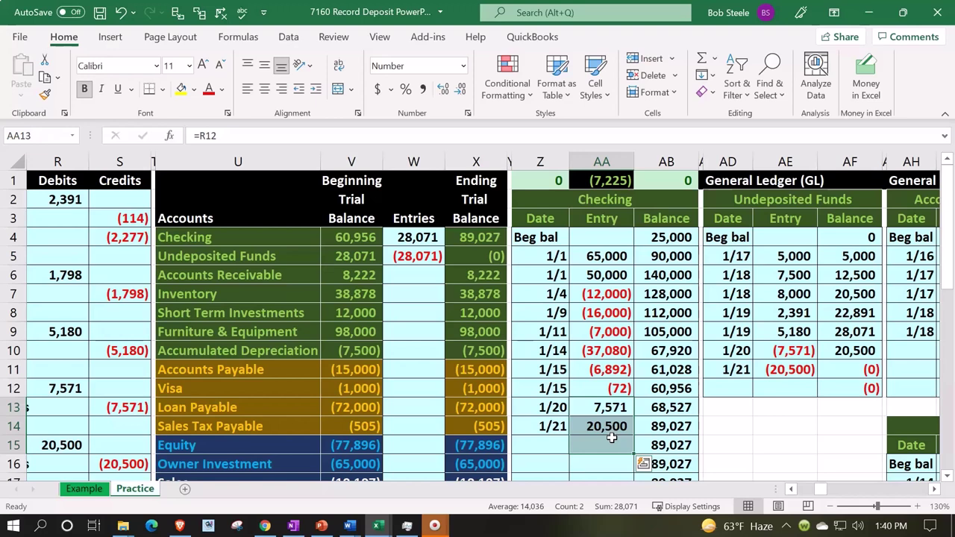
click(293, 260)
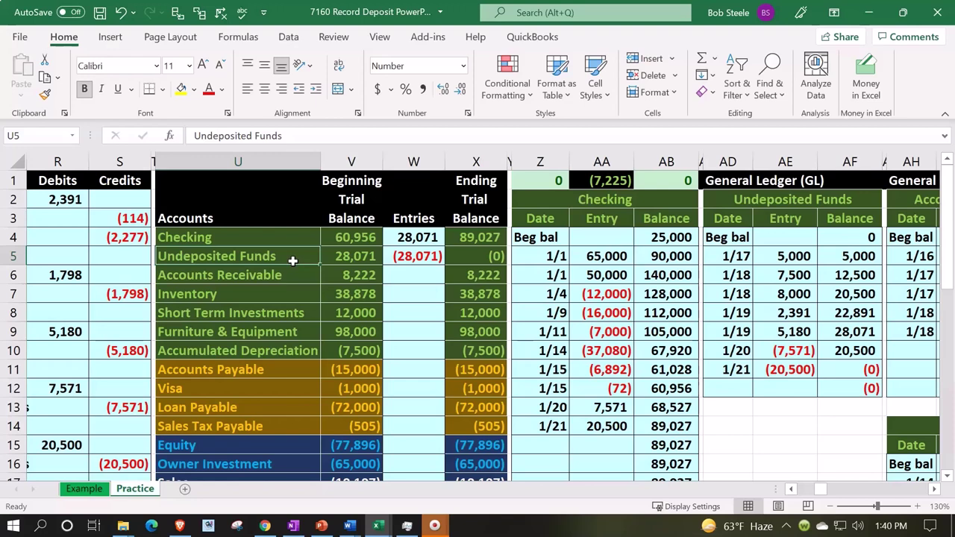
Examine the ending trial balance in column X from the Undeposited Funds row down through the equity accounts
key(Left)
key(Left)
key(Left)
key(Left)
key(Left)
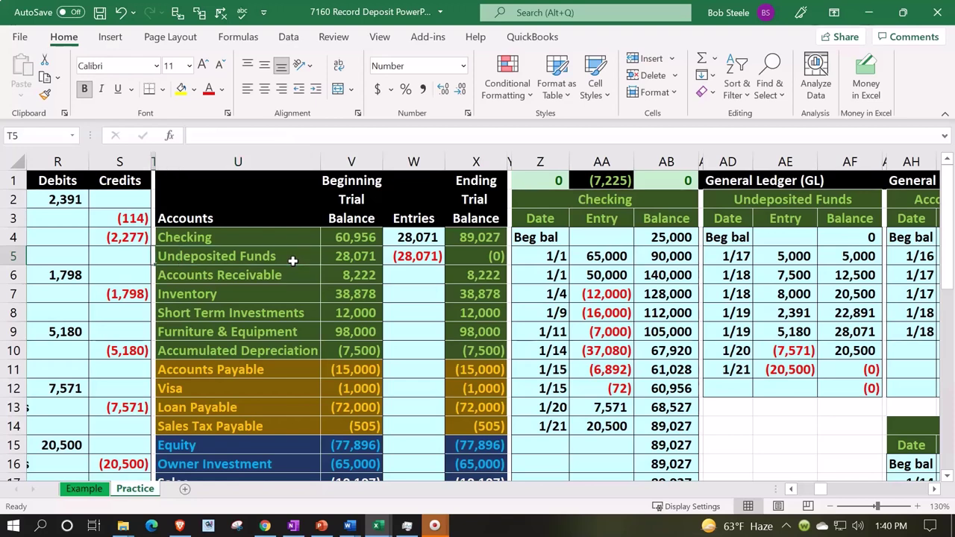
key(Right)
key(Right)
key(Right)
key(Right)
key(Right)
key(Right)
key(Right)
key(Right)
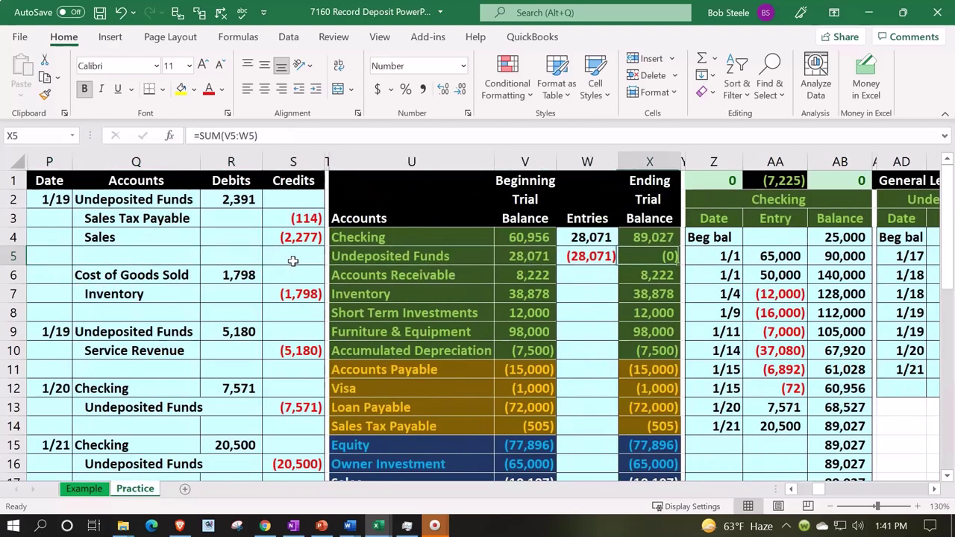
key(Down)
key(Down)
key(Down)
key(Down)
key(Down)
key(Down)
key(Down)
key(Down)
key(Down)
key(Down)
key(Down)
key(Down)
key(Down)
key(Down)
key(Down)
key(Down)
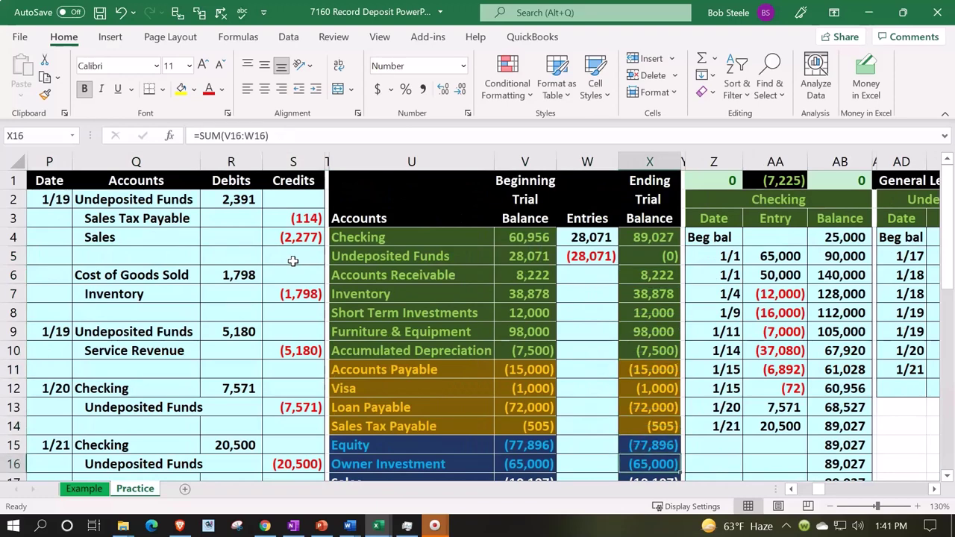